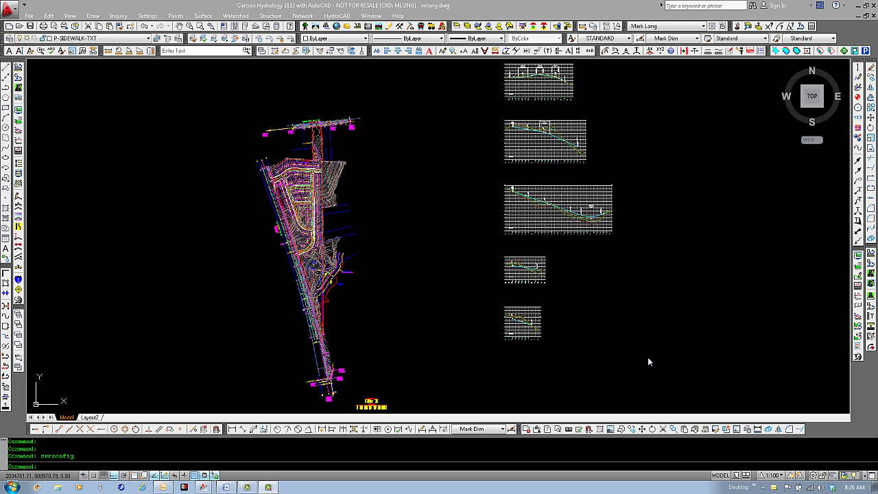
# Open the Sewer Network Settings and set the network type to Storm Sewer
pyautogui.click(302, 16)
pyautogui.moveTo(309, 28)
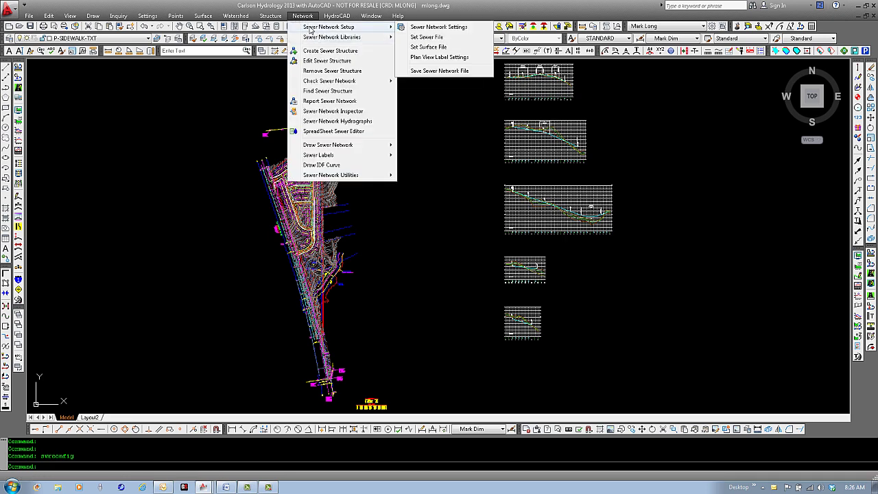
pyautogui.click(431, 27)
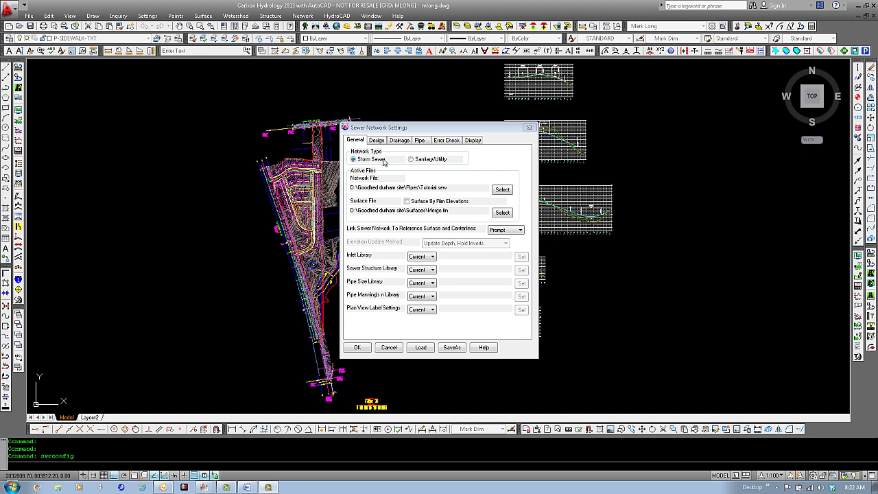
pyautogui.click(425, 161)
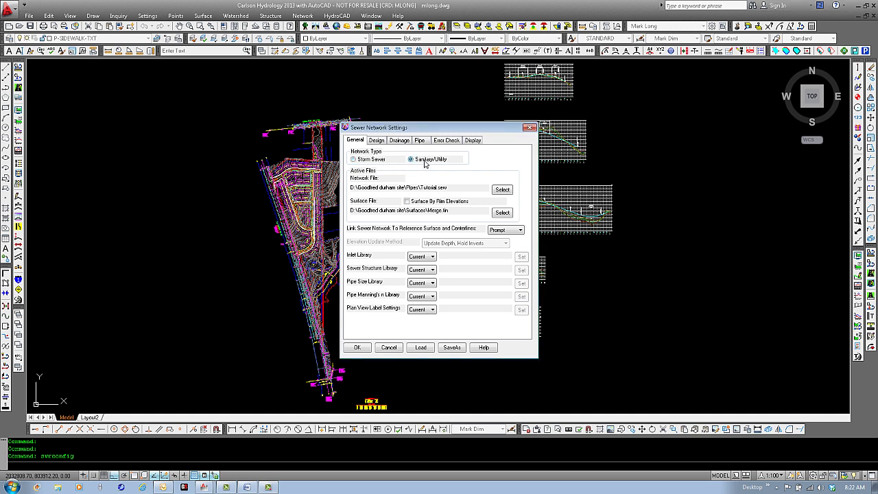
pyautogui.click(381, 162)
# Create Tutorial.sew in the Pipes folder as the new sewer network file
pyautogui.click(504, 192)
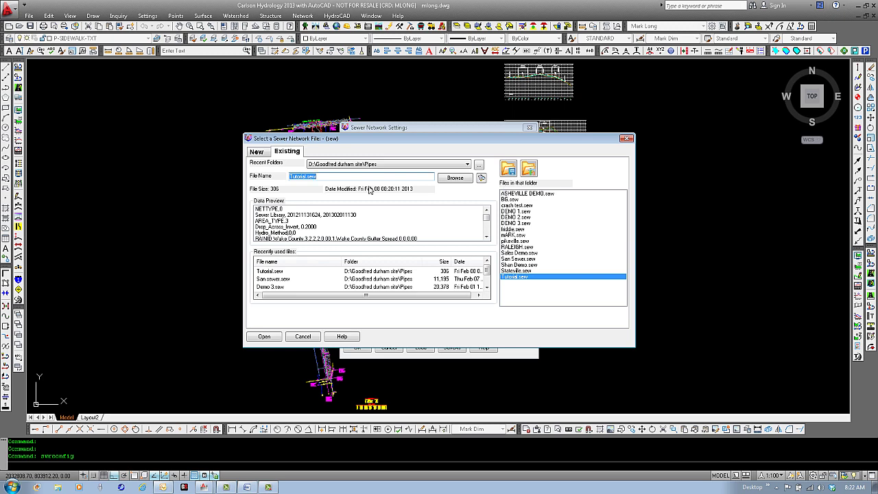
pyautogui.click(258, 152)
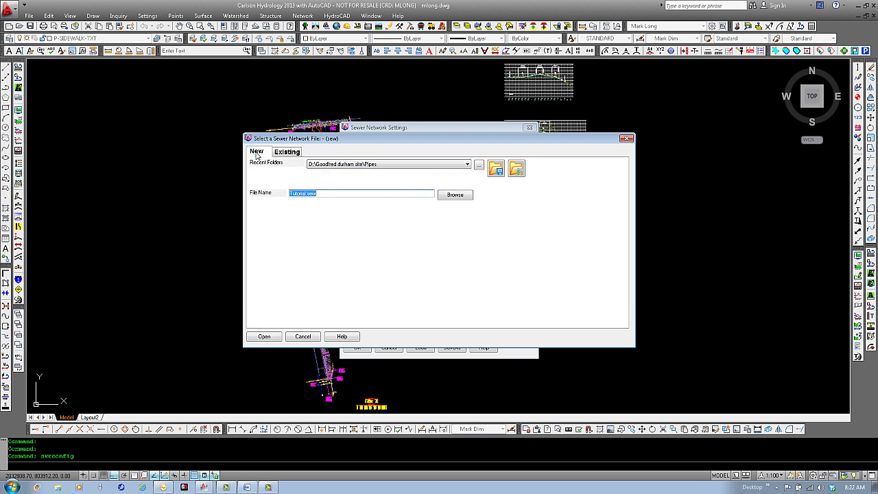
pyautogui.click(271, 338)
pyautogui.click(469, 267)
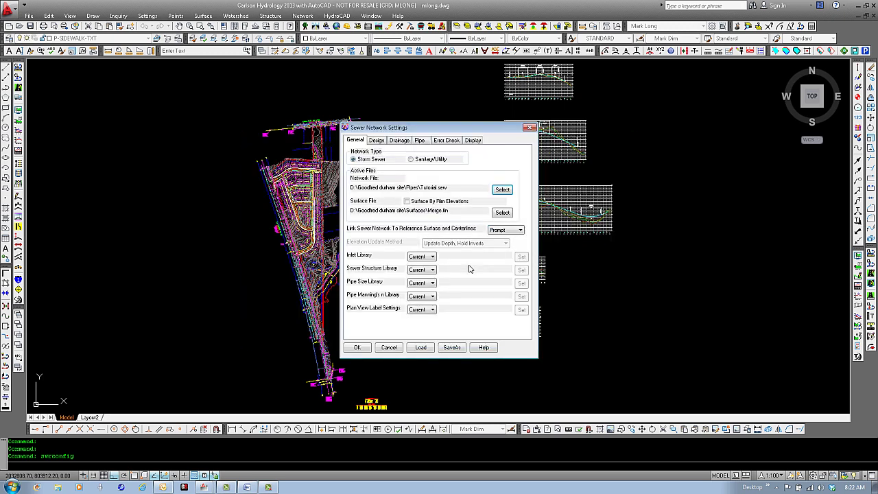
# Select Merge.tin from the Surfaces folder as the active surface file
pyautogui.click(503, 214)
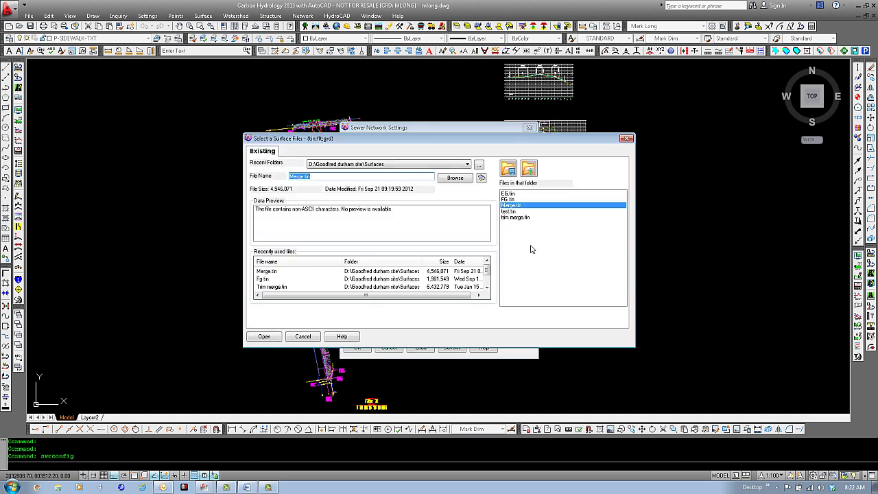
pyautogui.click(513, 194)
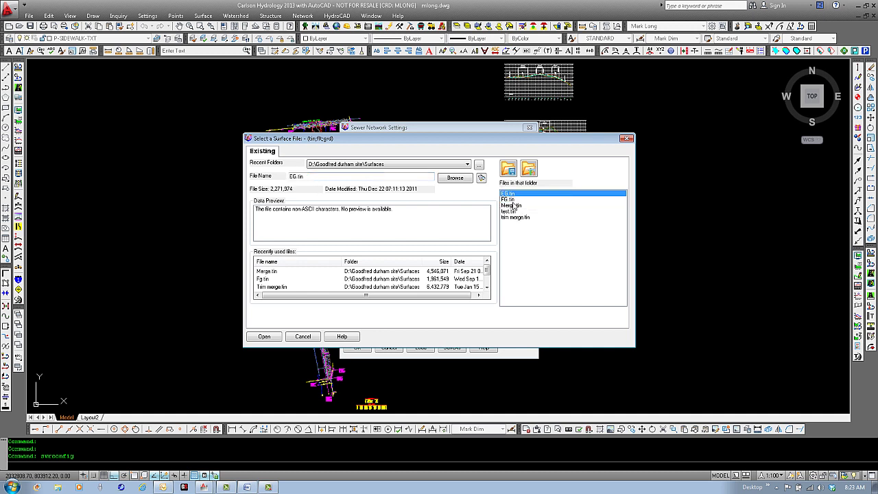
pyautogui.click(514, 200)
pyautogui.click(515, 206)
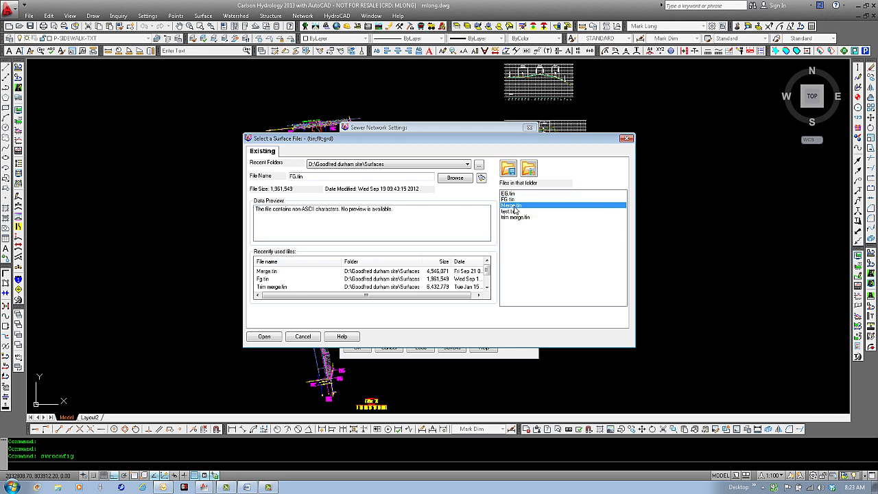
pyautogui.click(265, 336)
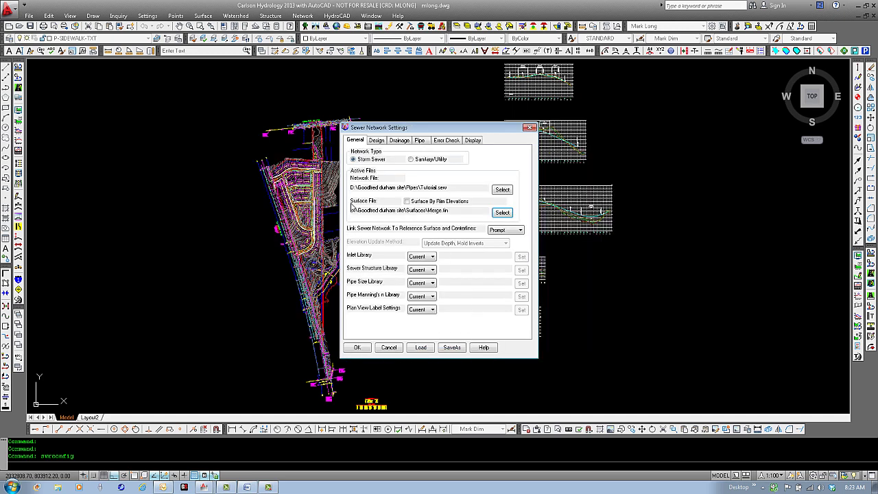
# Try the Surface By Rim Elevations option, turn it off again and reselect Merge.tin as the surface file
pyautogui.click(407, 201)
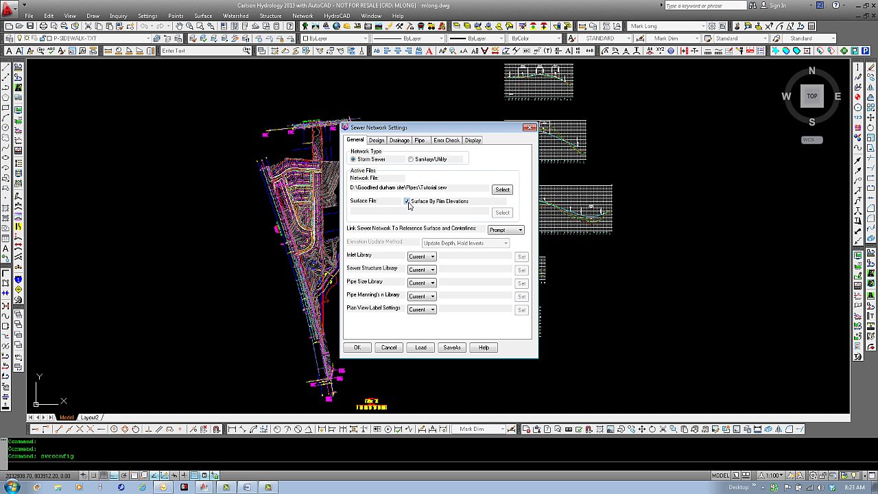
pyautogui.click(407, 202)
pyautogui.click(505, 214)
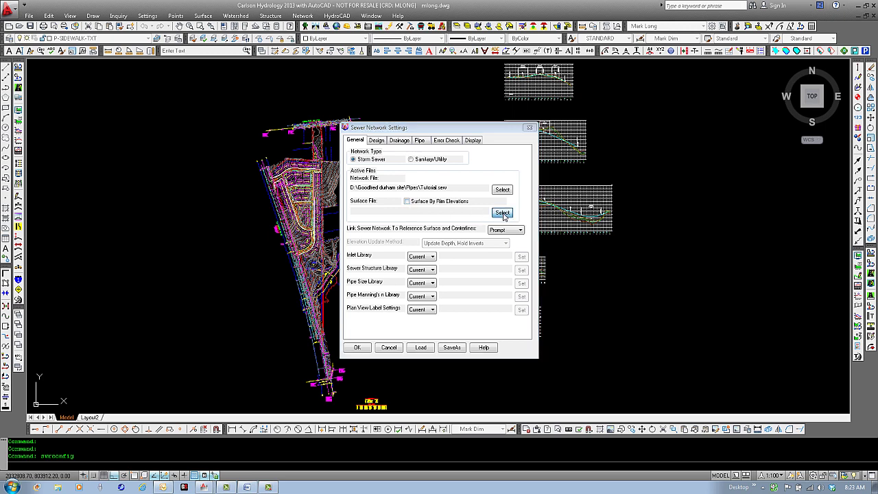
pyautogui.doubleClick(511, 206)
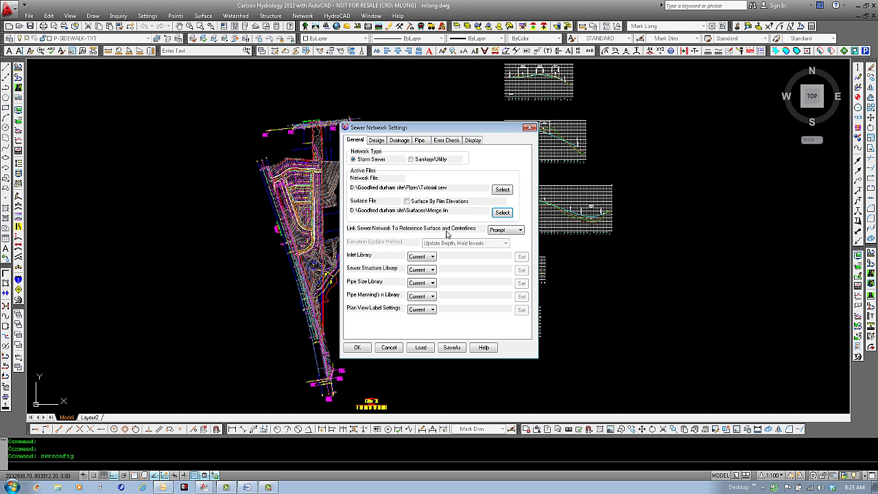
# Try the Off and Prompt options for linking the sewer network to the reference surface and centerlines
pyautogui.click(521, 232)
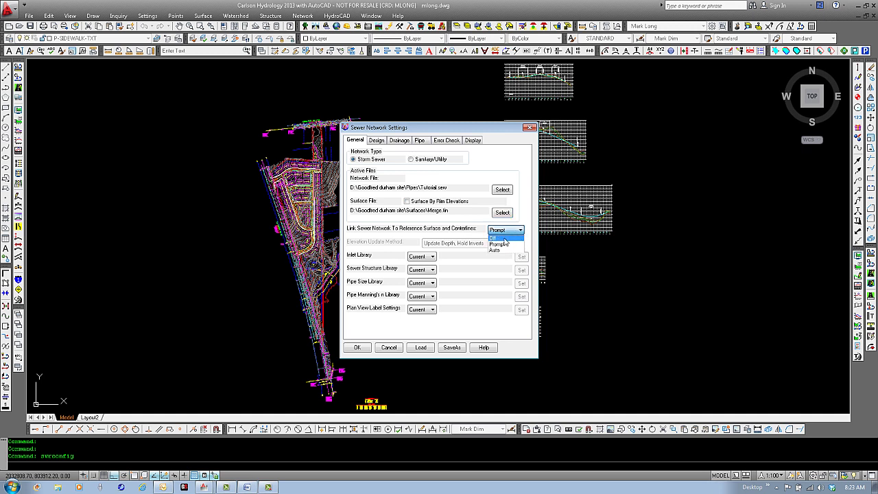
pyautogui.click(506, 239)
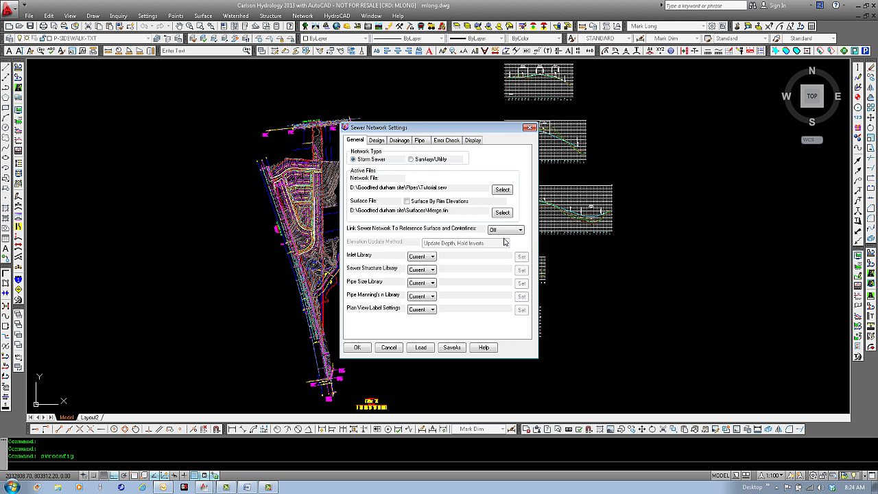
pyautogui.click(520, 230)
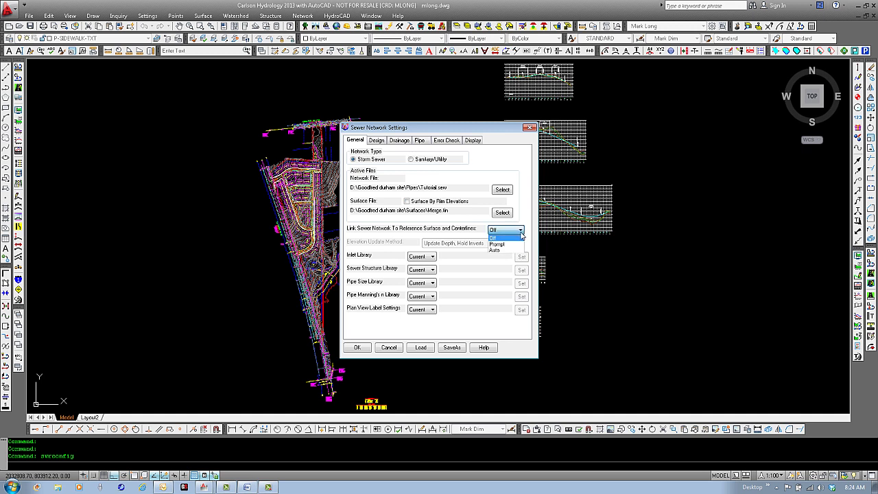
pyautogui.click(514, 249)
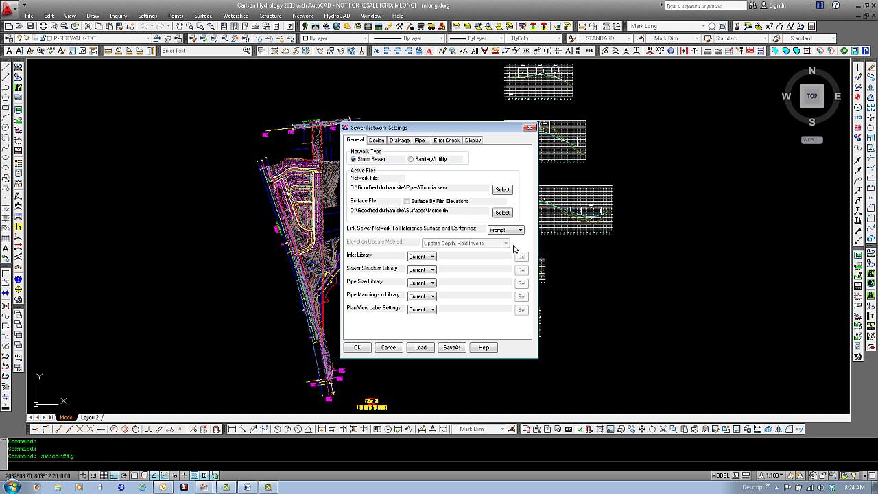
# Set the link to reference surface and centerlines to Auto, with the elevation update method Update Inverts, Hold Depth
pyautogui.click(520, 230)
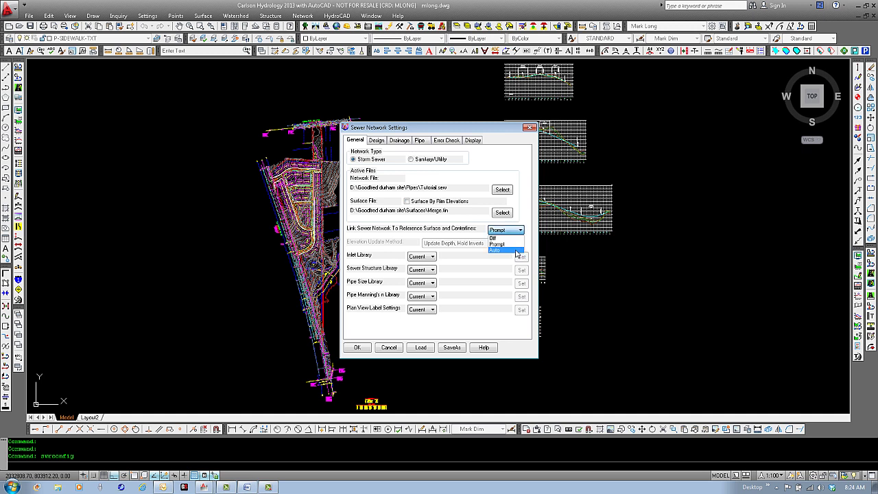
pyautogui.click(517, 250)
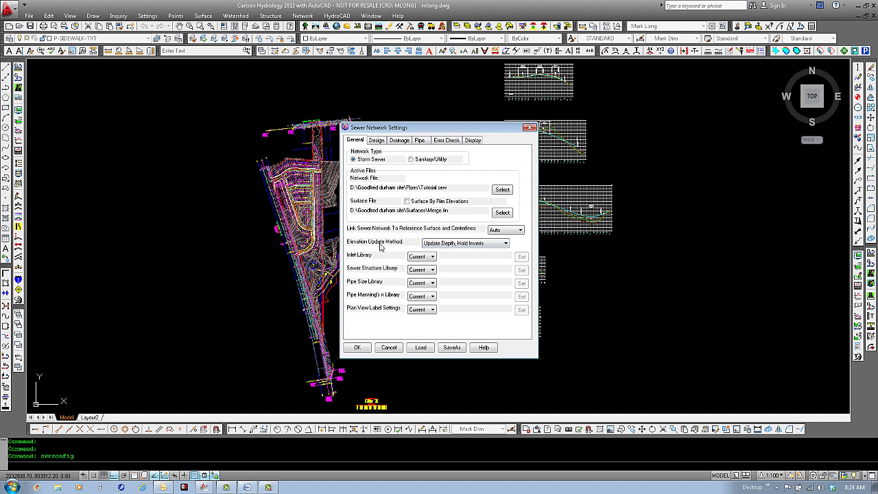
pyautogui.click(477, 247)
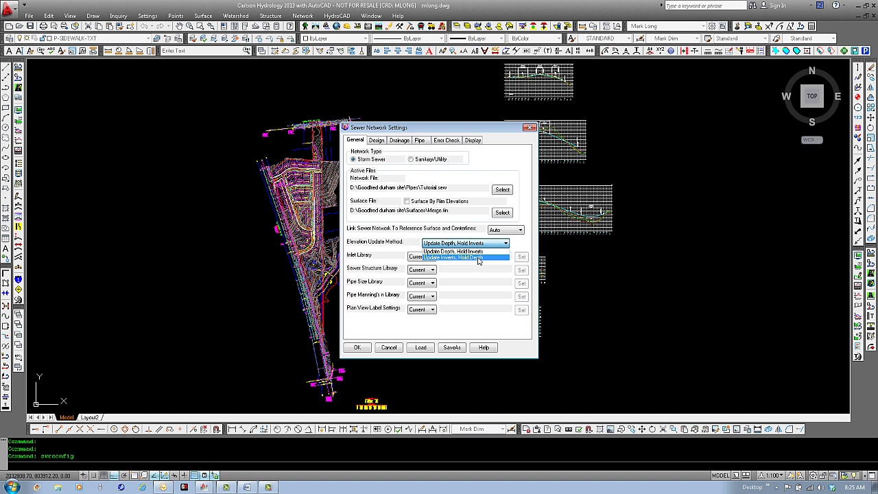
pyautogui.click(478, 258)
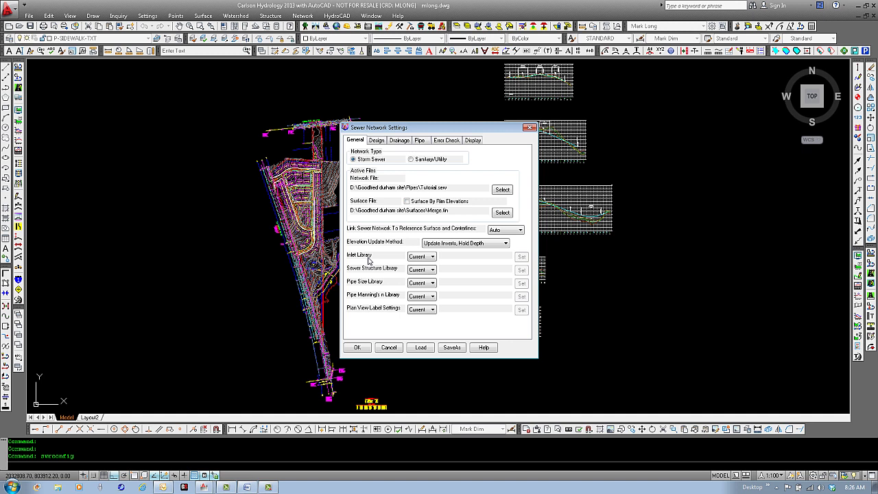
# Try to assign a specific inlet library file instead of the current one, and cancel the file selection
pyautogui.click(432, 256)
pyautogui.click(421, 271)
pyautogui.click(522, 256)
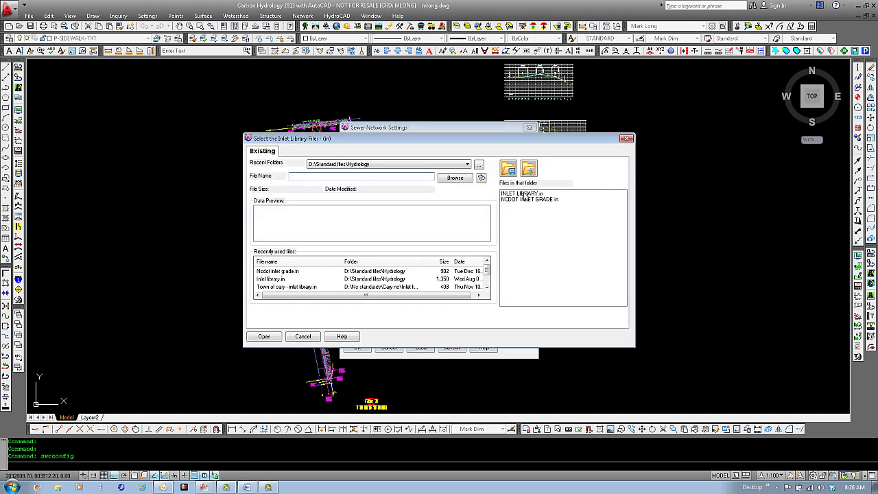
pyautogui.press('Escape')
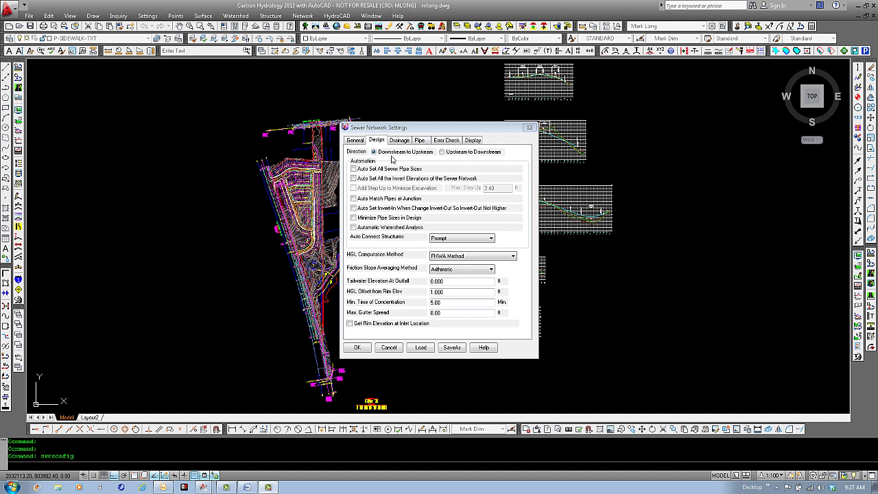
# Try the Upstream to Downstream design direction and the automatic pipe size, invert elevation and step-up options, and restore the original settings
pyautogui.click(447, 154)
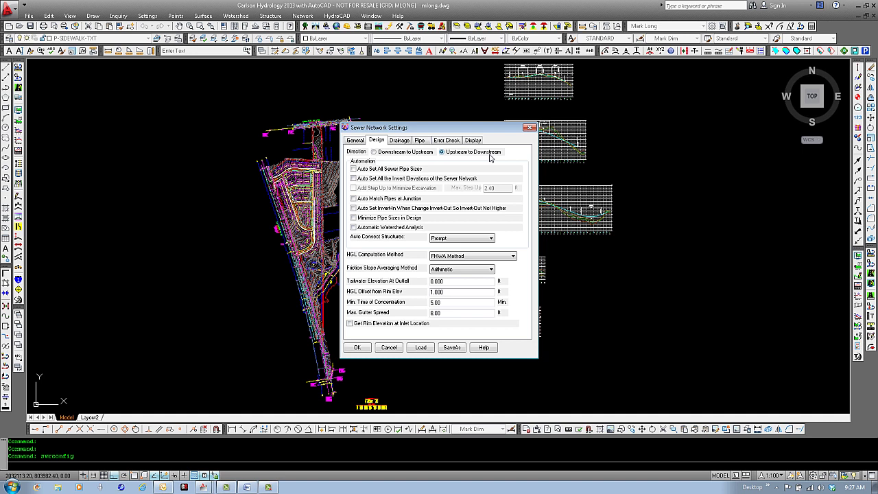
pyautogui.click(409, 152)
pyautogui.click(354, 169)
pyautogui.click(354, 179)
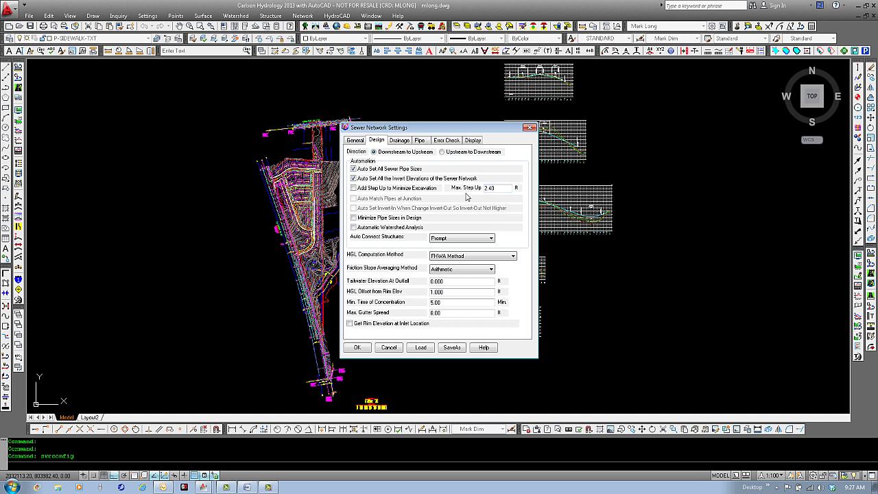
pyautogui.click(355, 188)
pyautogui.click(354, 188)
pyautogui.click(354, 179)
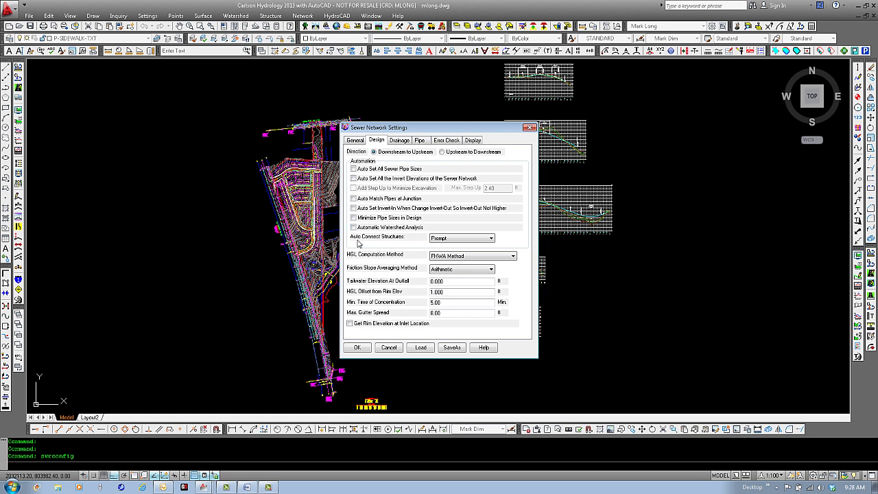
# Try the On and Off options for Auto Connect Structures and return it to Prompt
pyautogui.click(492, 239)
pyautogui.click(481, 247)
pyautogui.click(491, 239)
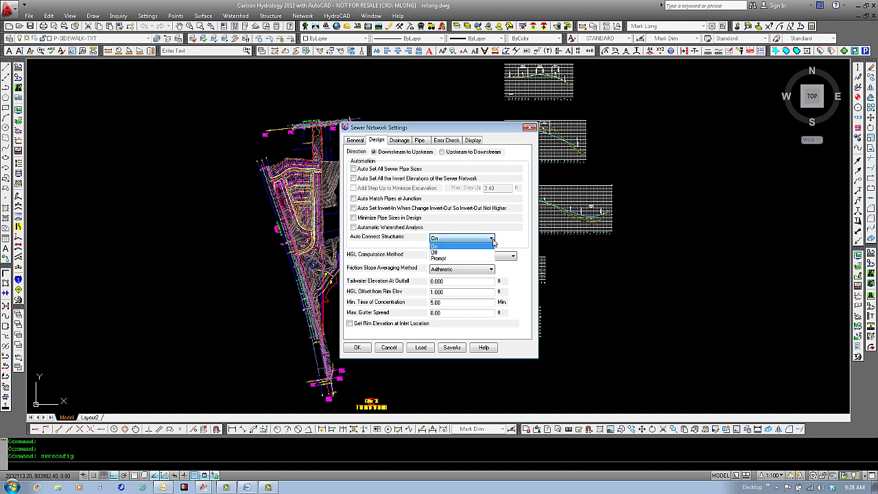
pyautogui.click(485, 253)
pyautogui.click(491, 238)
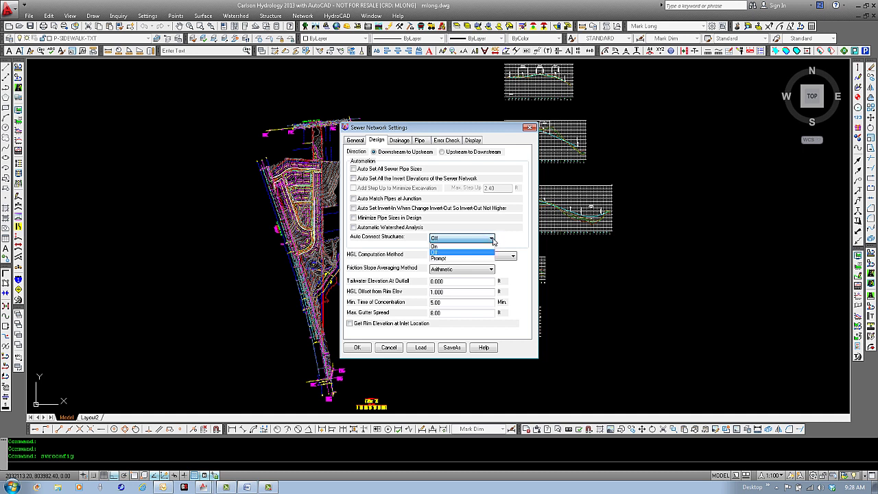
pyautogui.click(489, 258)
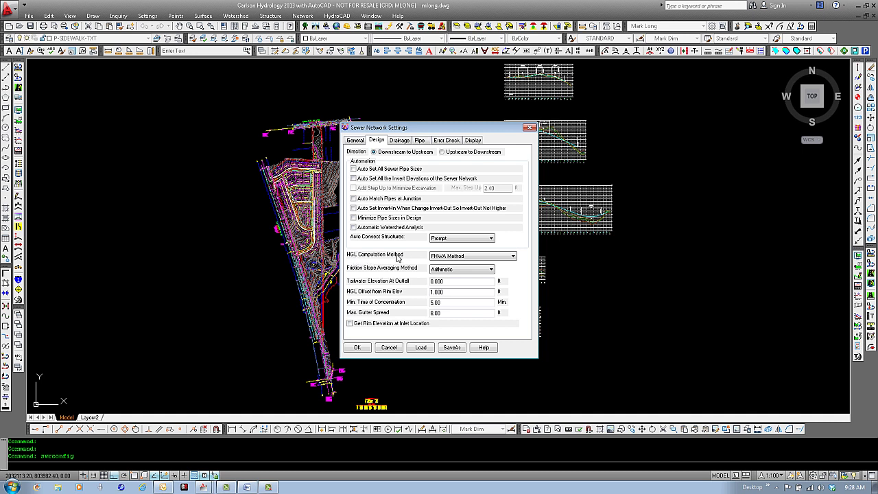
# Review the available HGL computation methods and friction slope averaging methods without changing the selections
pyautogui.click(504, 258)
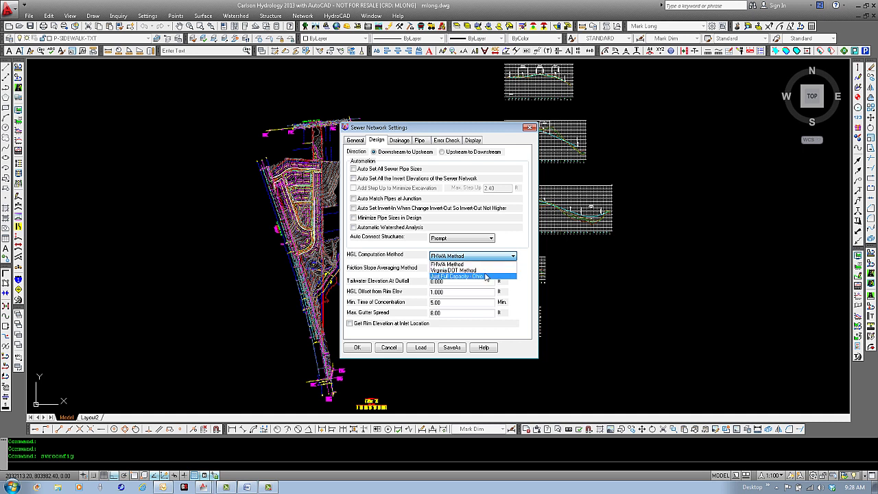
pyautogui.click(484, 259)
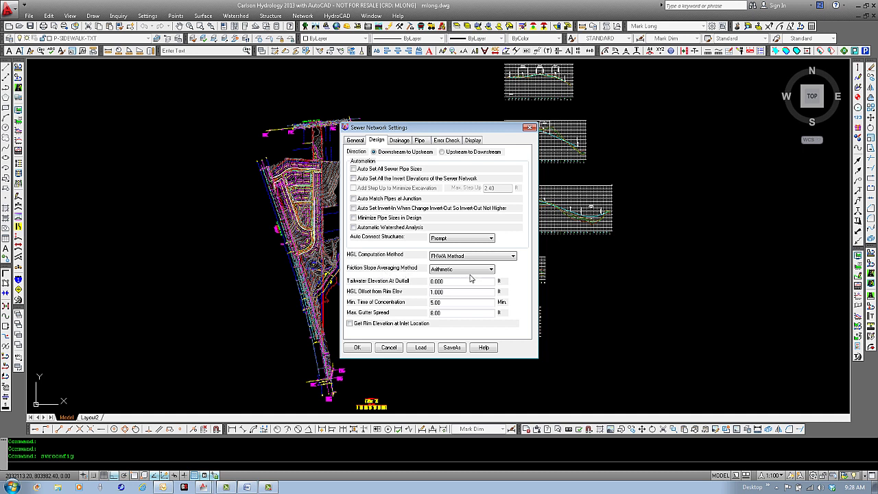
pyautogui.click(472, 272)
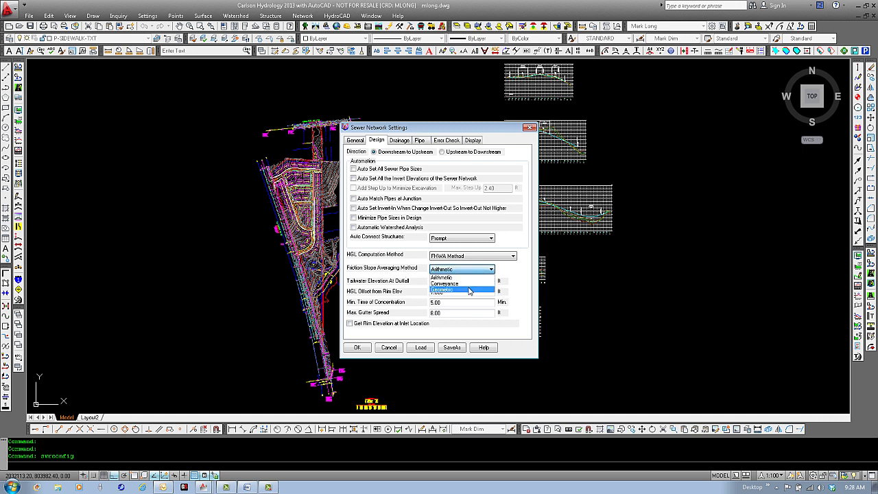
pyautogui.click(511, 277)
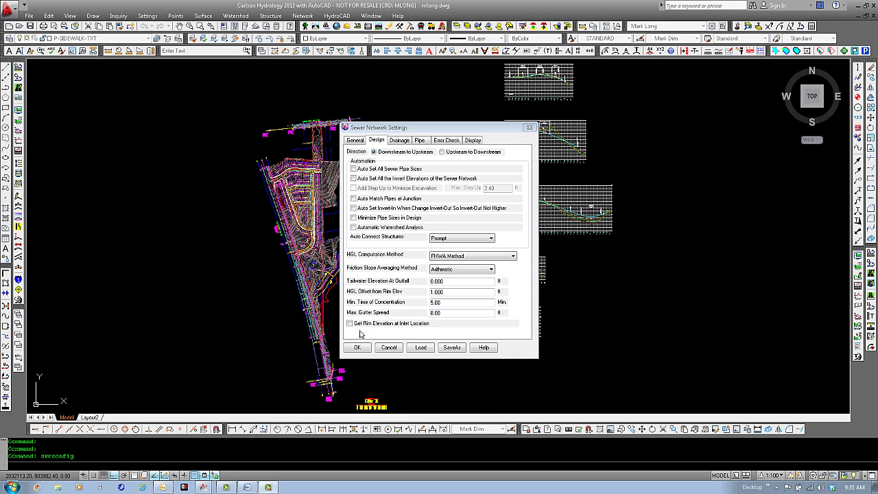
# Toggle Get Rim Elevation at Inlet Location in the design settings and set the drainage hydro method to SCS
pyautogui.click(350, 323)
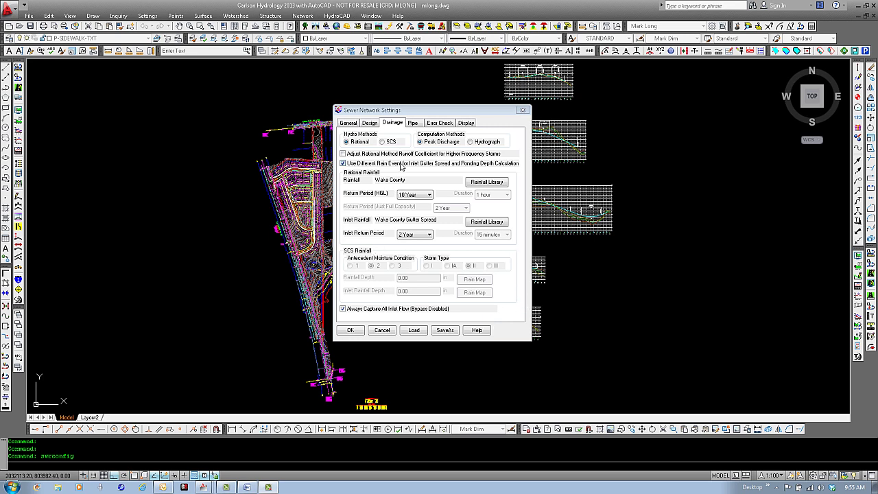
pyautogui.click(383, 142)
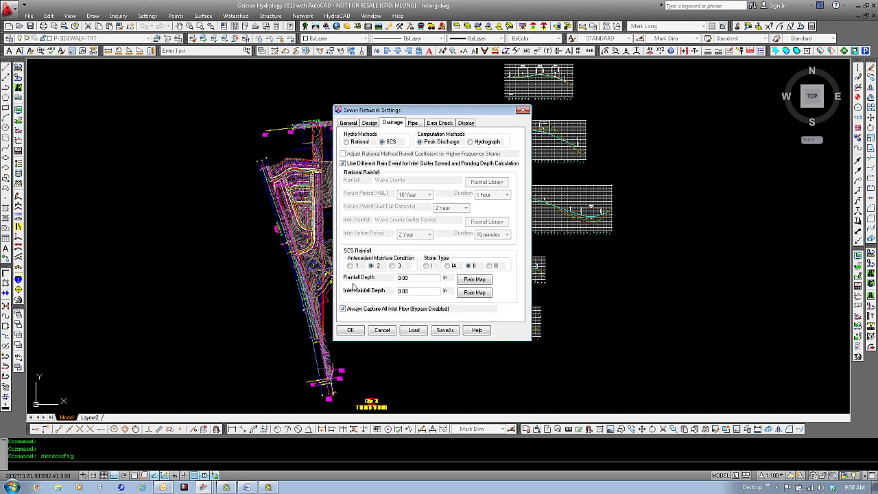
# Examine the rain map lookup for the SCS rainfall depth and the inlet rainfall depth
pyautogui.click(474, 280)
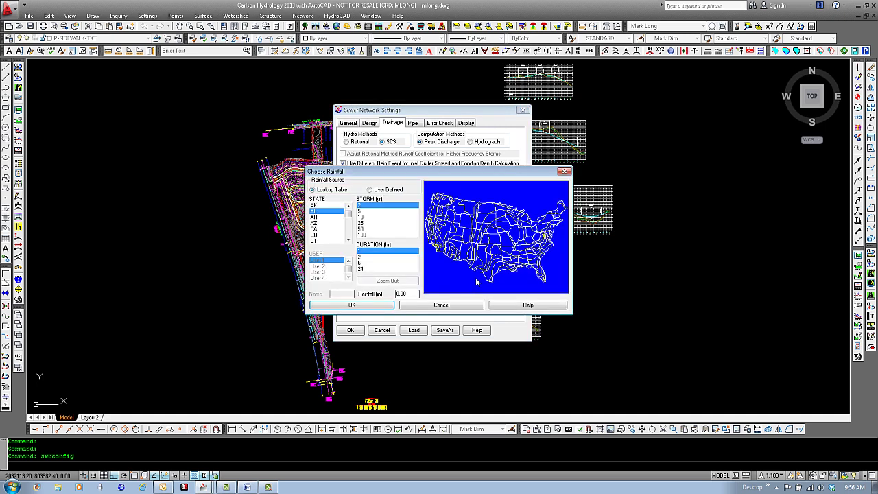
pyautogui.click(460, 308)
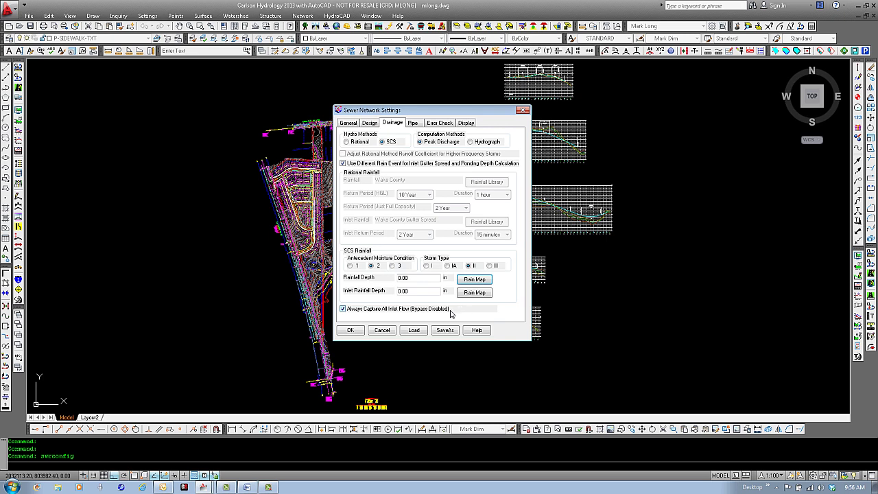
pyautogui.click(474, 295)
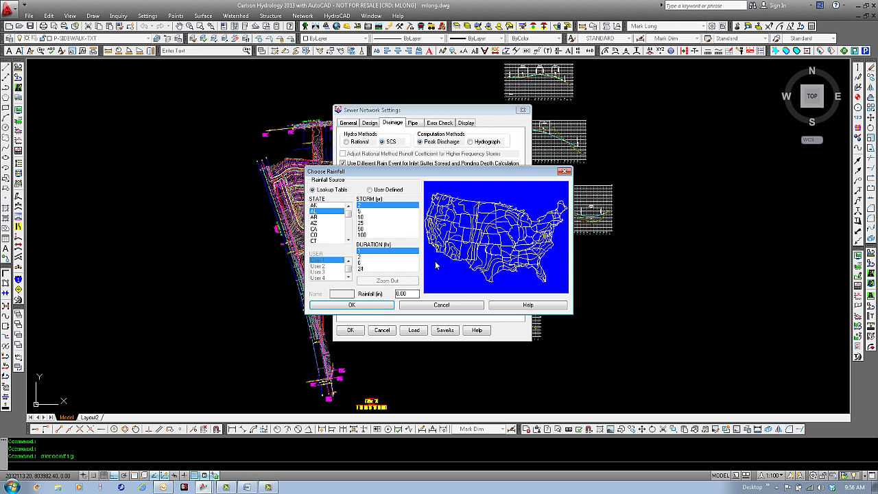
pyautogui.click(368, 306)
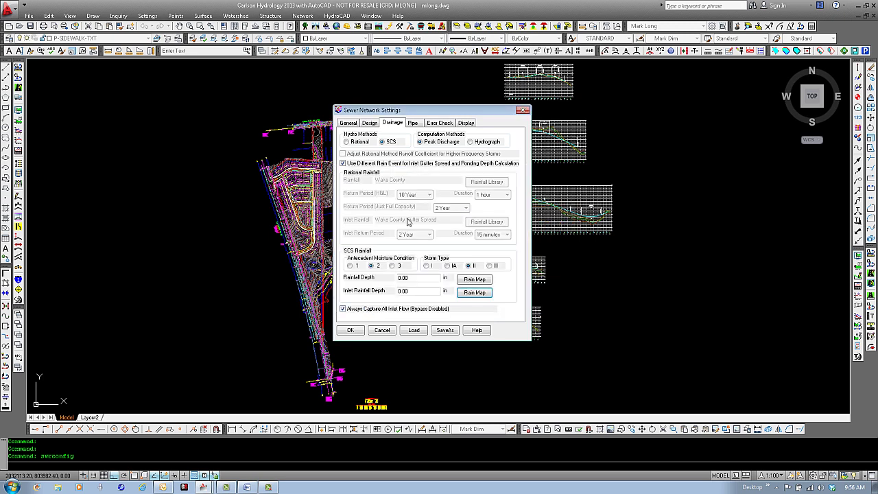
# Set the drainage hydro method to Rational, try the Hydrograph computation method and return it to Peak Discharge
pyautogui.click(356, 143)
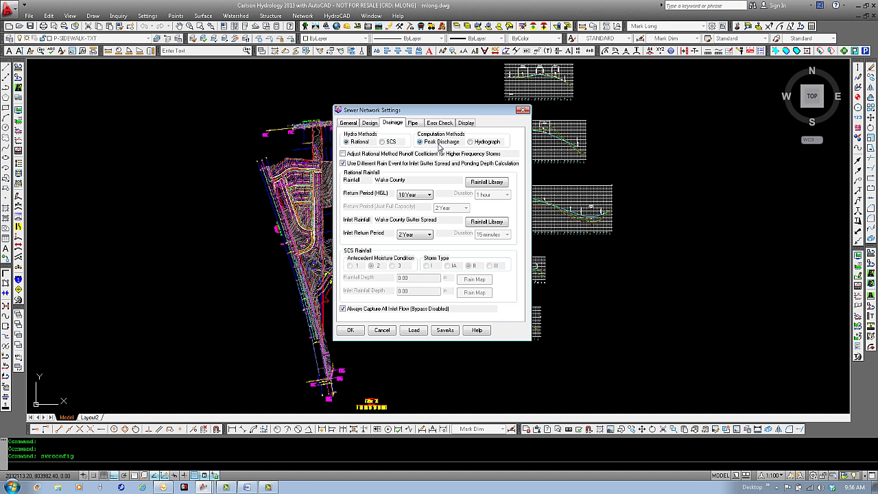
pyautogui.click(487, 143)
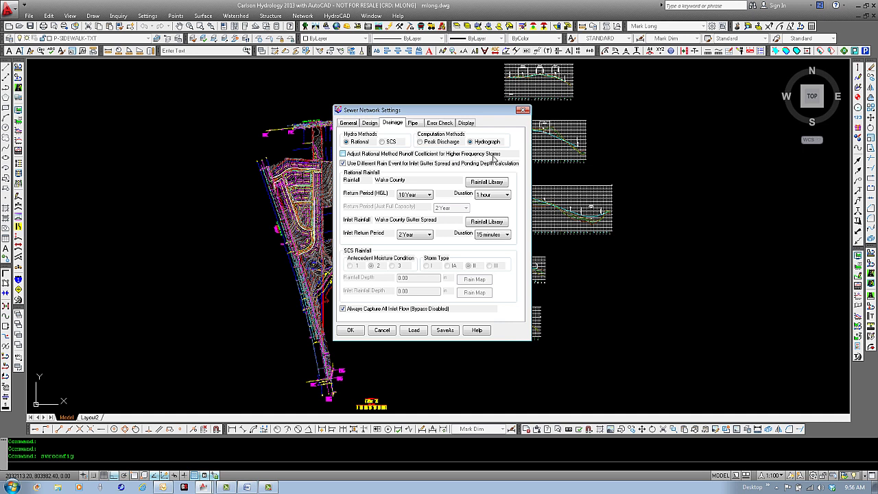
pyautogui.click(420, 141)
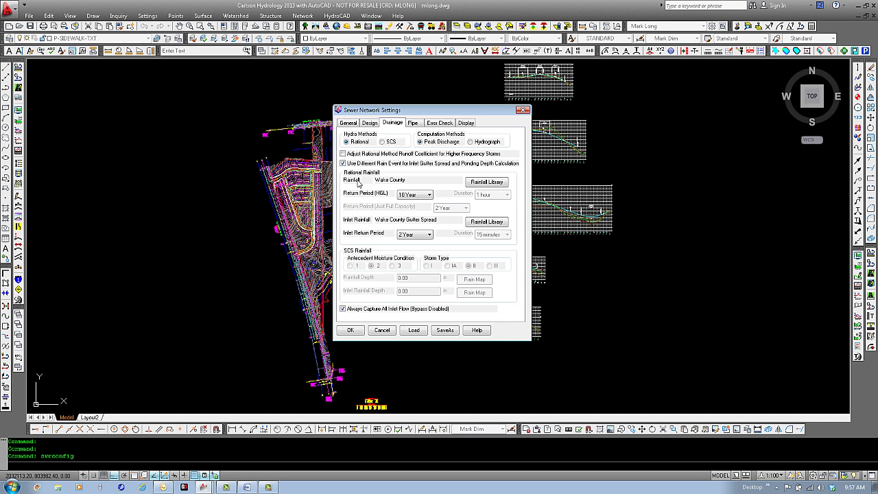
# Choose Wake County rainfall with a 10 Year HGL return period and Wake County Gutter Spread as the inlet rainfall
pyautogui.click(487, 182)
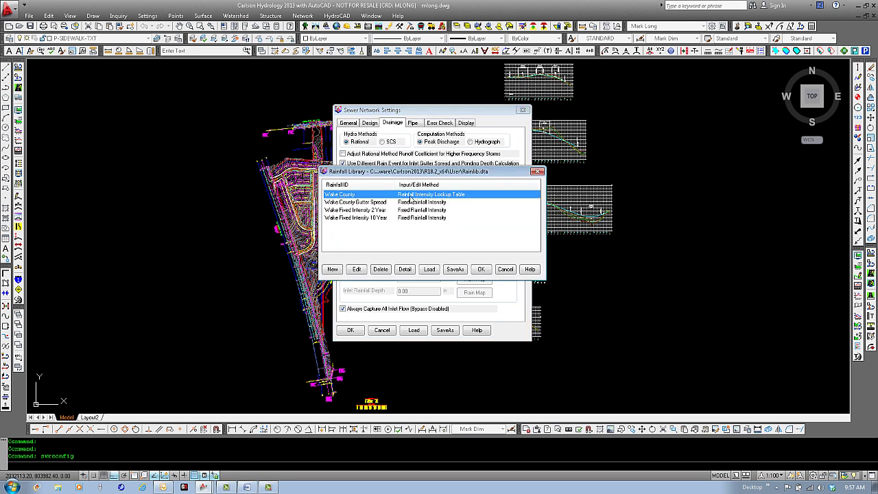
pyautogui.doubleClick(450, 195)
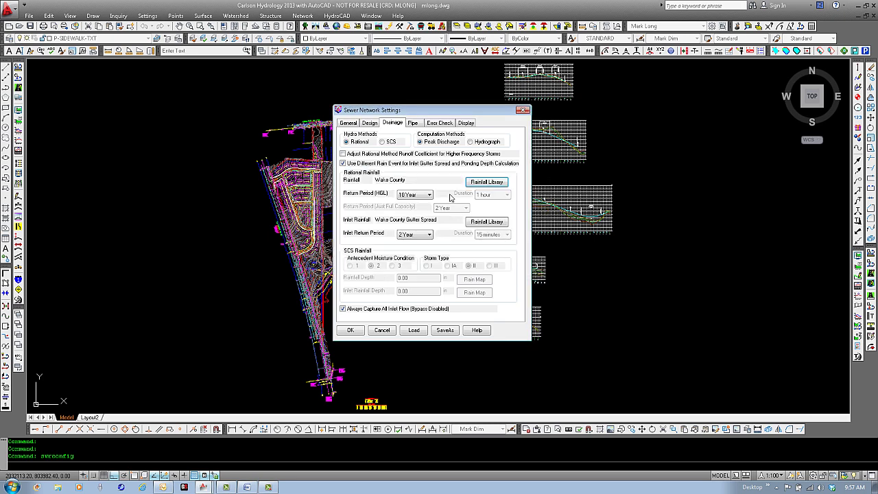
pyautogui.click(429, 195)
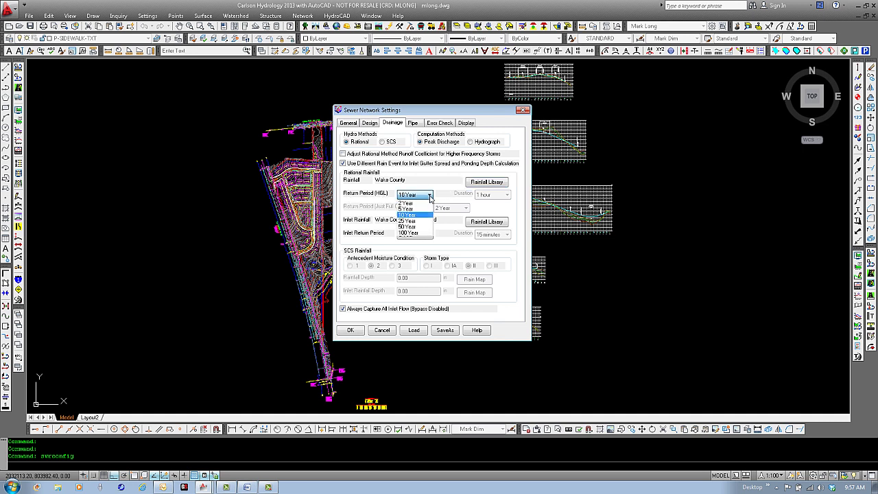
pyautogui.click(420, 215)
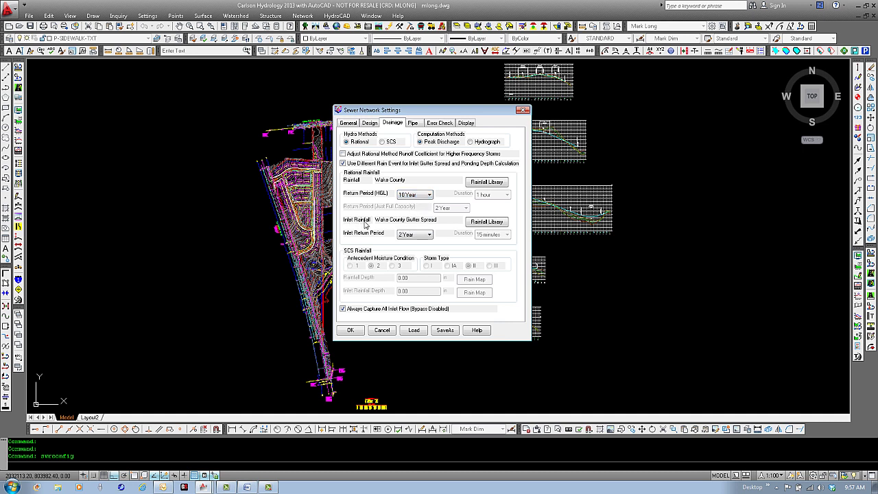
pyautogui.click(487, 222)
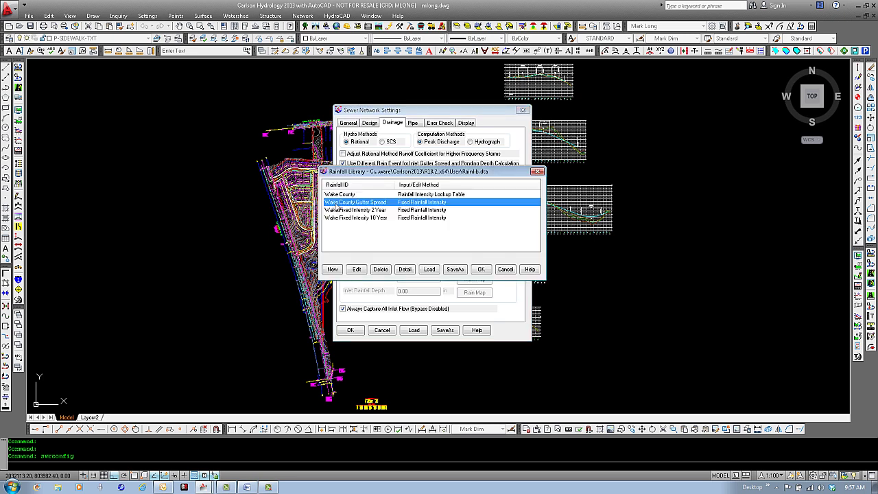
pyautogui.doubleClick(363, 208)
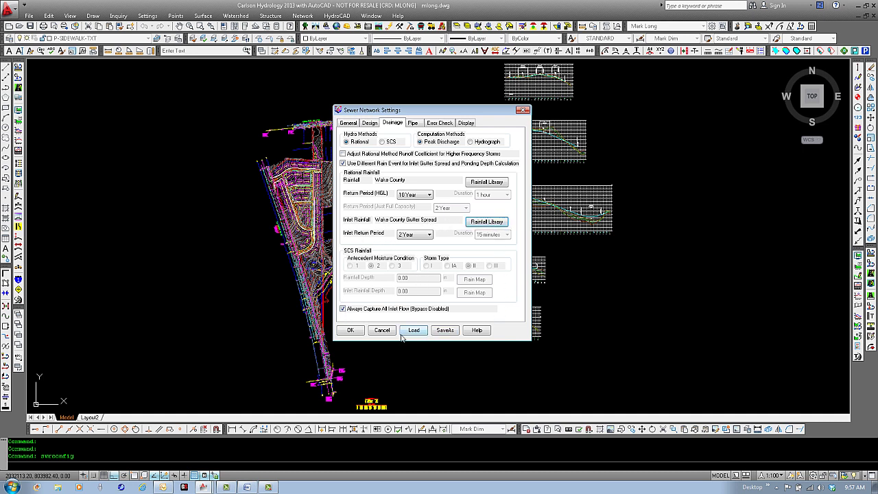
# Enable Size Pipe At Target Flow Depth in the pipe design settings
pyautogui.click(413, 125)
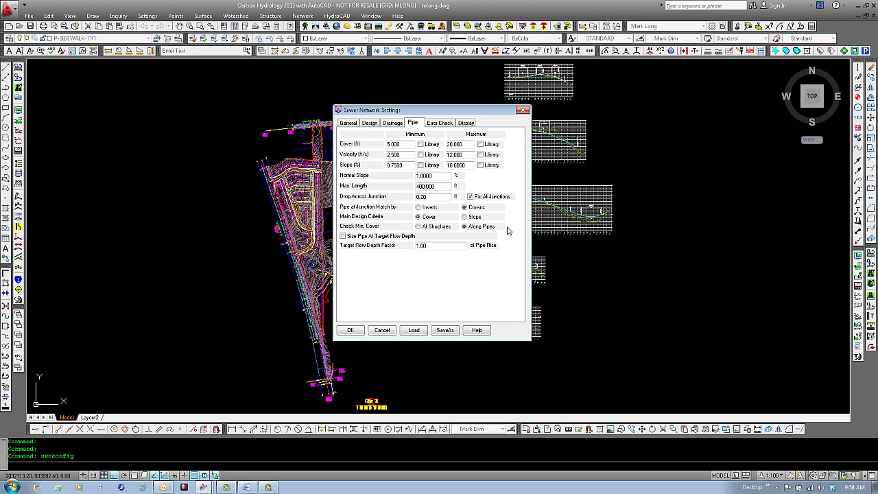
pyautogui.click(343, 237)
# Enable the collision check with another sewer network during design, and toggle Check Circular Manhole Size on and back off
pyautogui.click(443, 123)
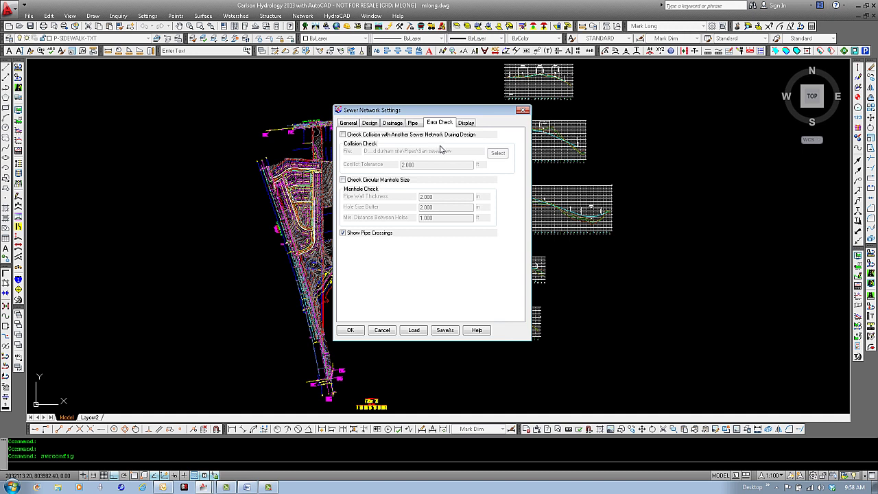
pyautogui.click(343, 135)
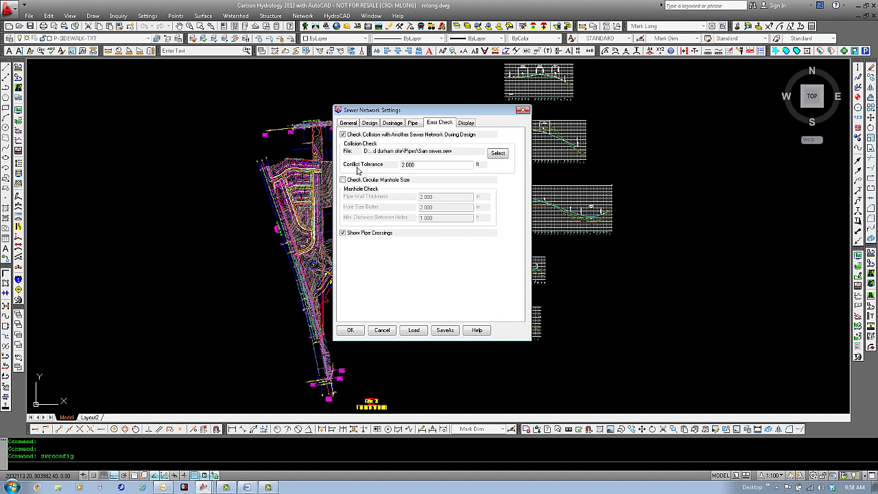
pyautogui.doubleClick(434, 165)
pyautogui.click(402, 182)
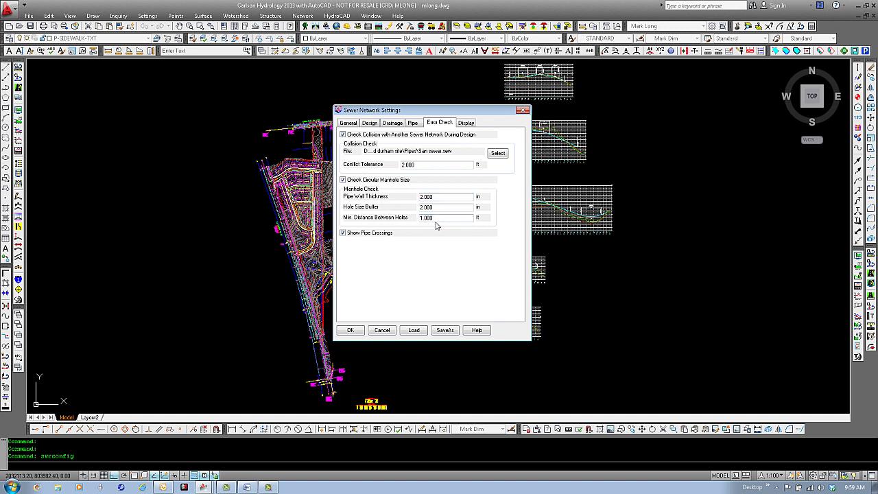
pyautogui.click(342, 180)
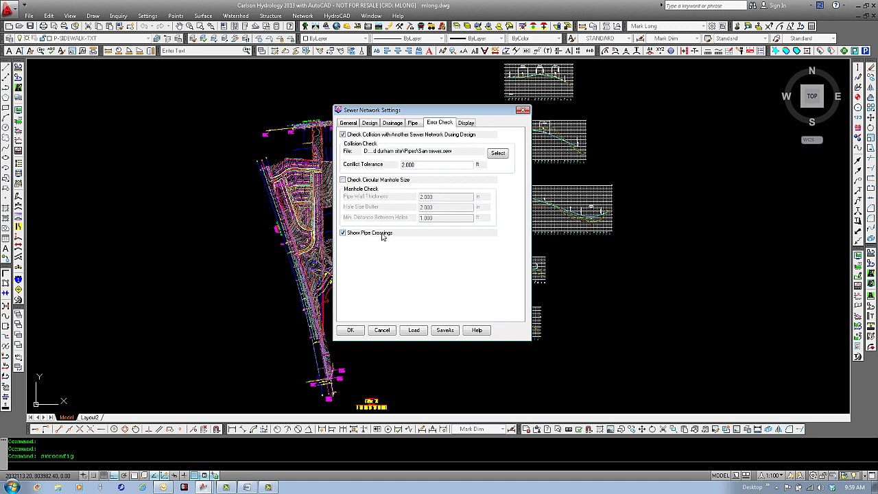
# Set the pipe length display to Center to Center, try Actual Pipe Slope and restore Center to Center, and review the elevation decimals choices
pyautogui.click(467, 124)
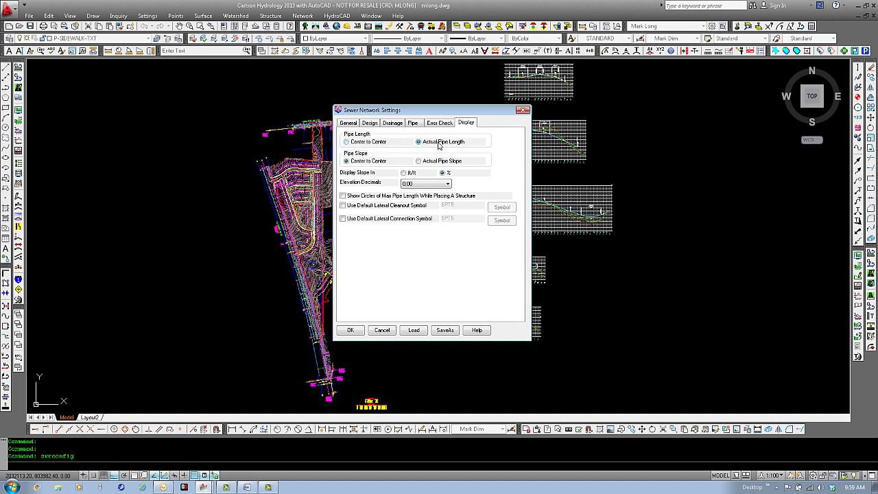
pyautogui.click(379, 143)
pyautogui.click(420, 162)
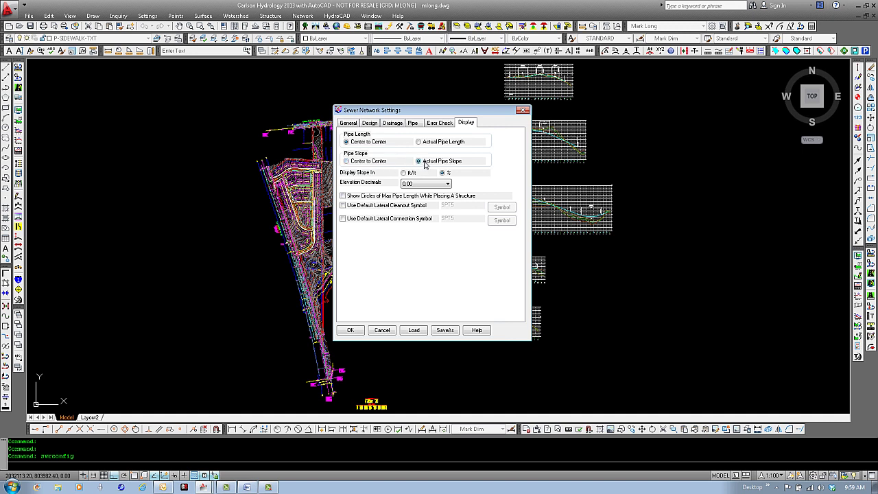
pyautogui.click(361, 164)
pyautogui.click(449, 185)
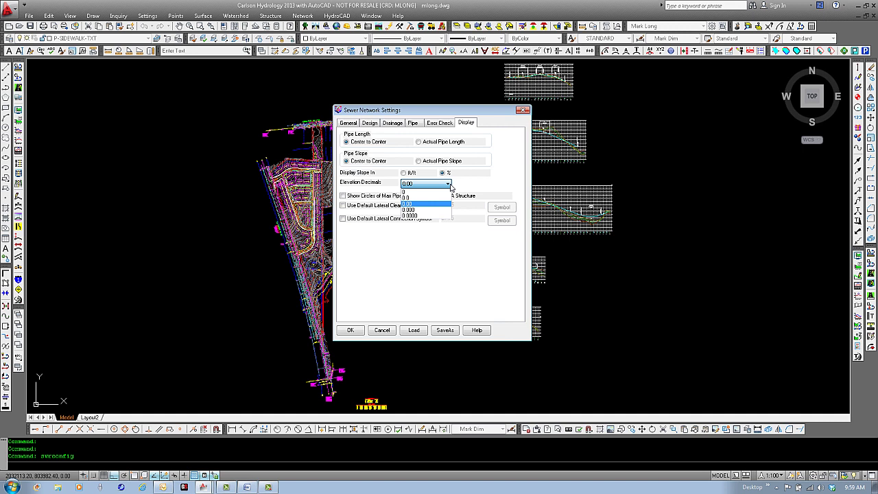
pyautogui.click(450, 185)
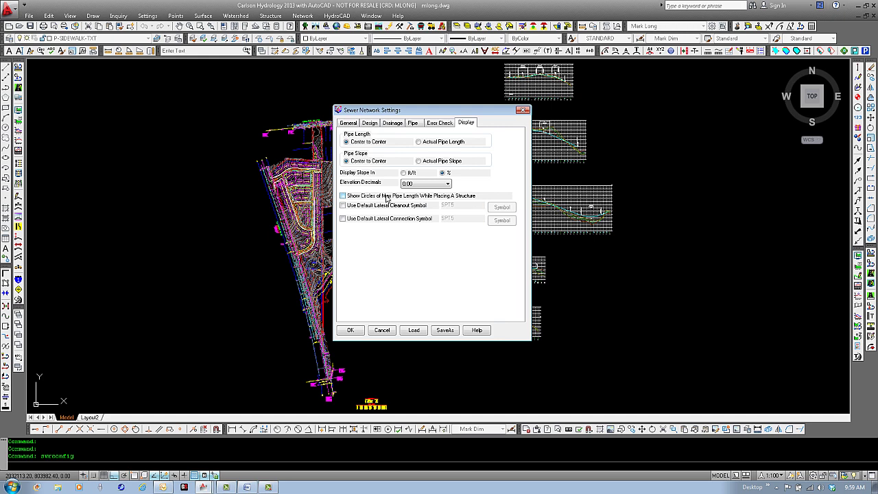
# Review the option to show circles of max pipe length while placing structures, together with the maximum length in the pipe settings
pyautogui.click(343, 197)
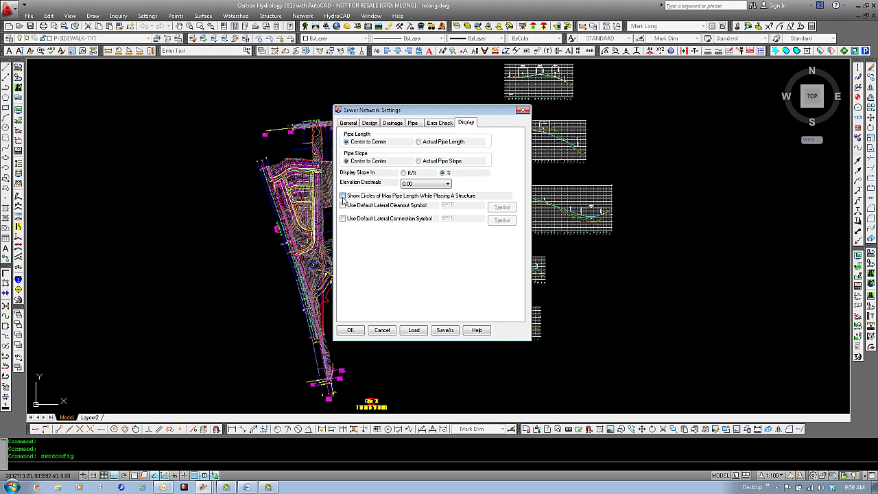
pyautogui.click(415, 126)
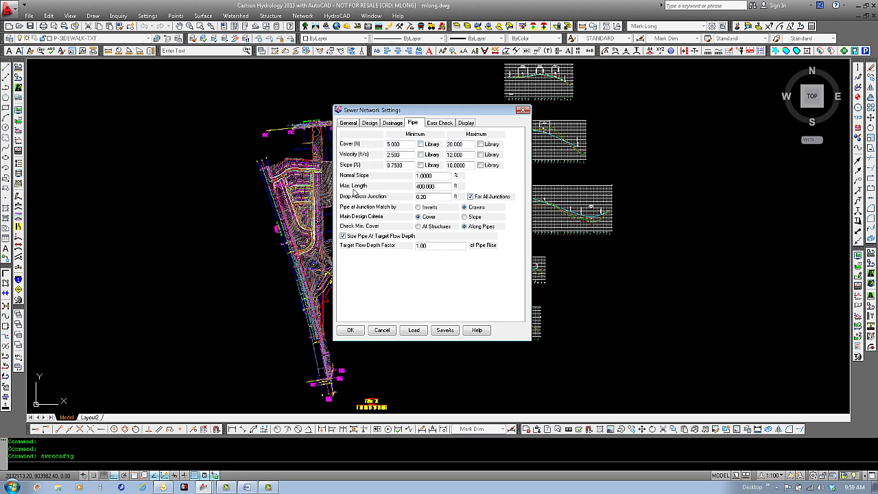
pyautogui.click(435, 186)
pyautogui.click(464, 124)
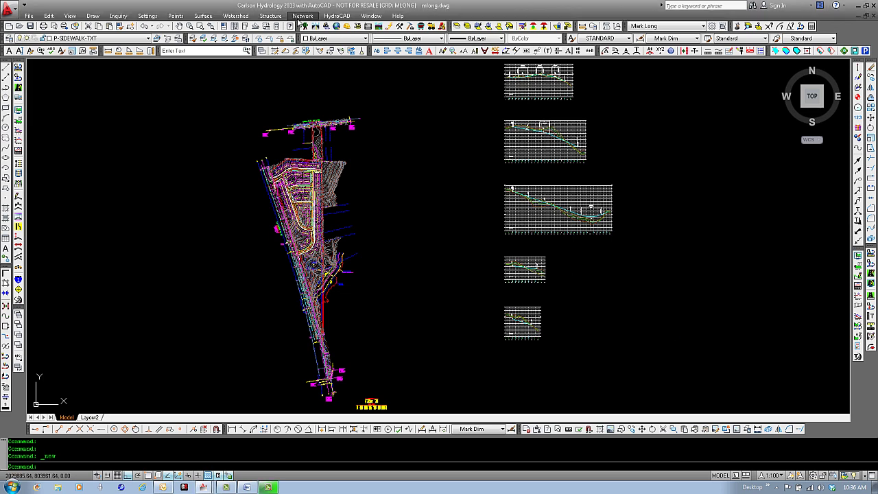
# Open the Plan View Label Settings and review the pipe, lateral and general label options
pyautogui.click(298, 17)
pyautogui.moveTo(303, 28)
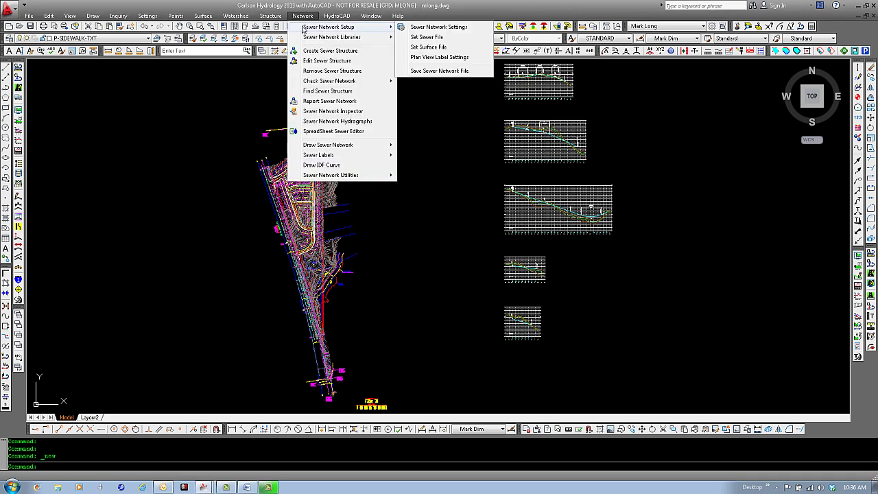
pyautogui.click(452, 58)
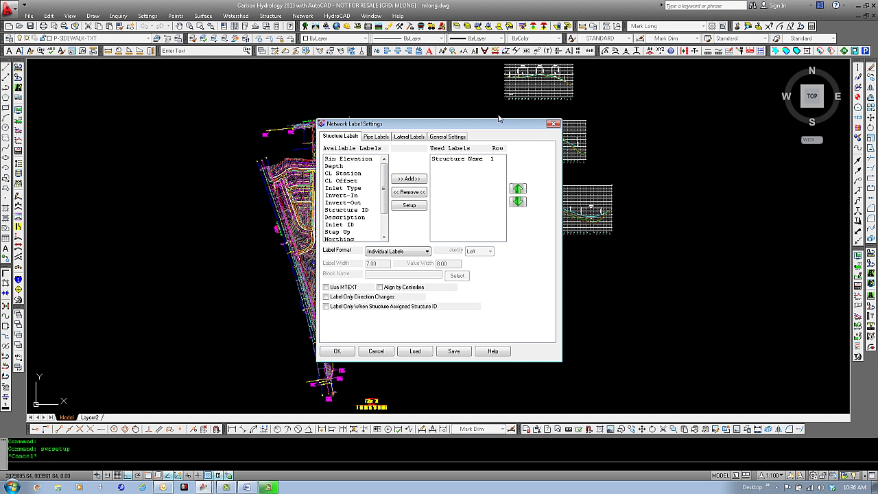
pyautogui.click(376, 137)
pyautogui.click(411, 136)
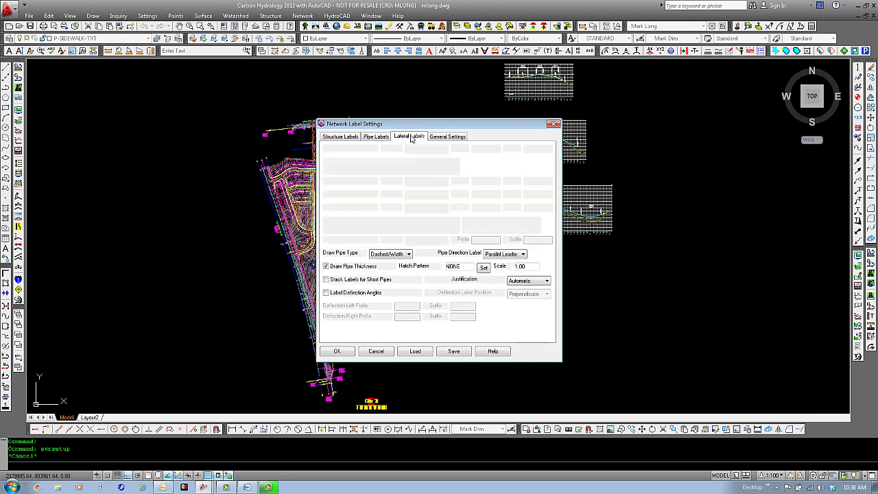
pyautogui.click(445, 138)
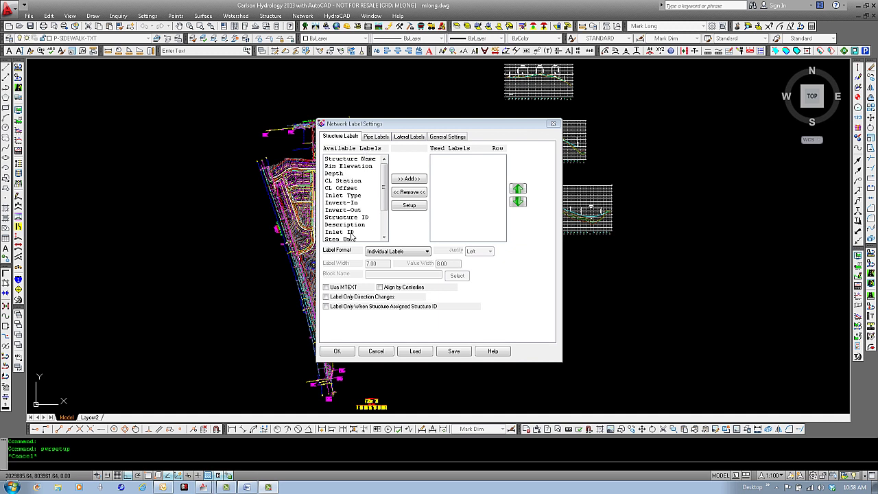
# Add Structure Name to the used structure labels and review its prefix, suffix and new row settings
pyautogui.click(341, 162)
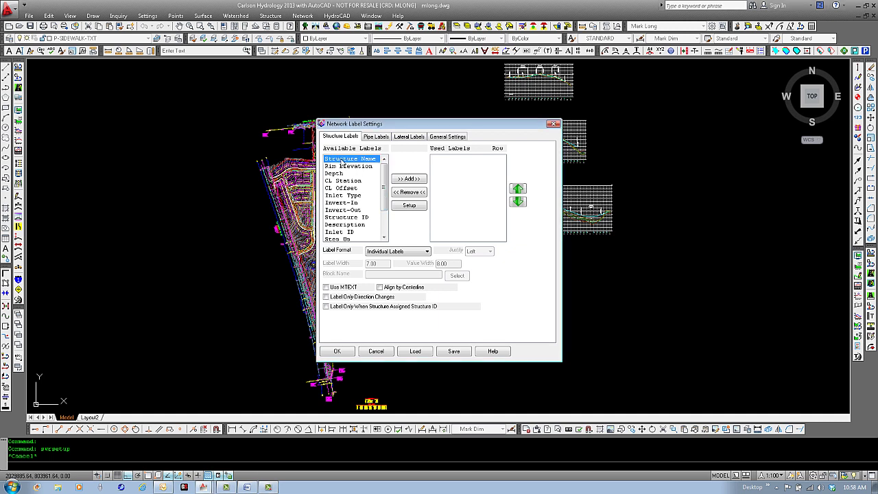
pyautogui.click(413, 179)
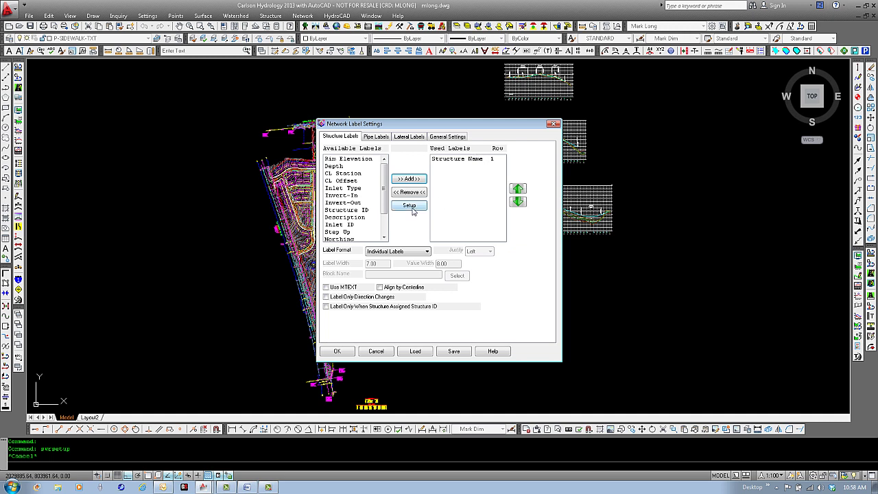
pyautogui.click(458, 159)
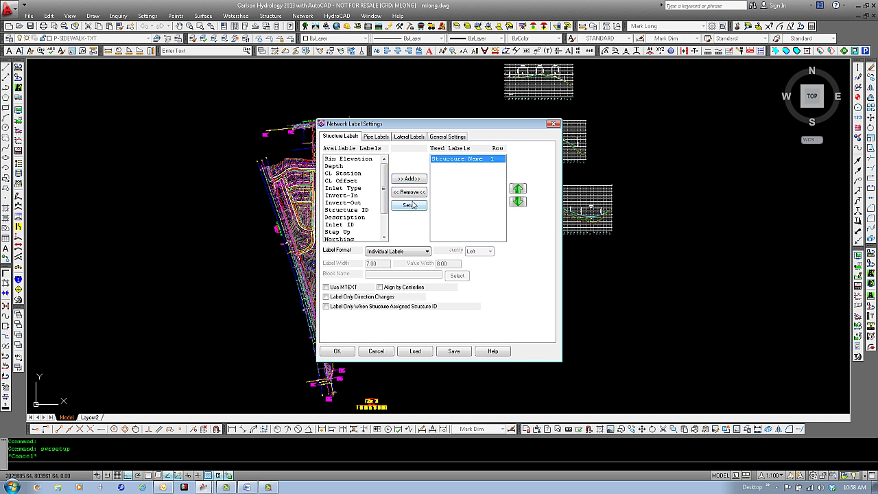
pyautogui.click(411, 207)
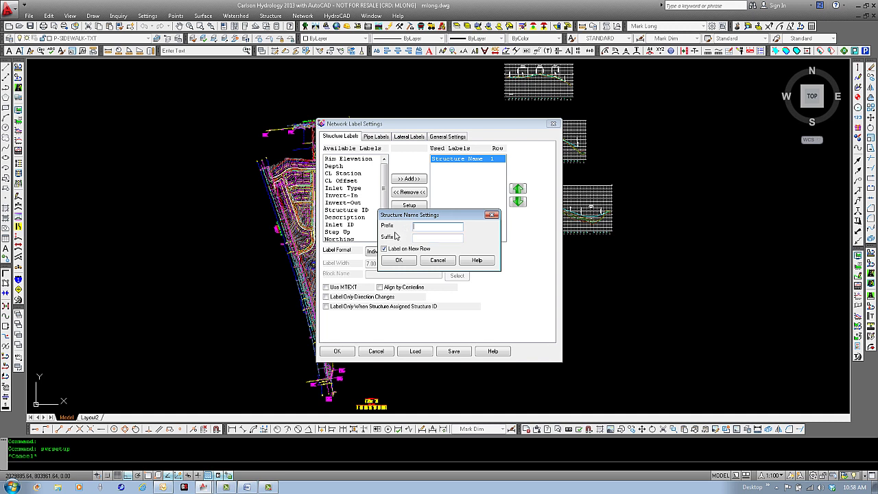
pyautogui.click(441, 261)
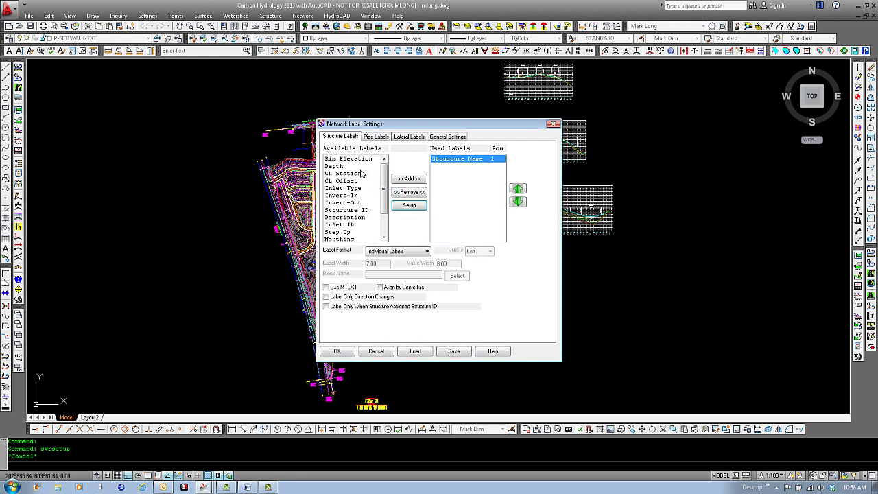
# Add Rim Elevation to the used structure labels with the prefix RIM= on a new row
pyautogui.click(342, 161)
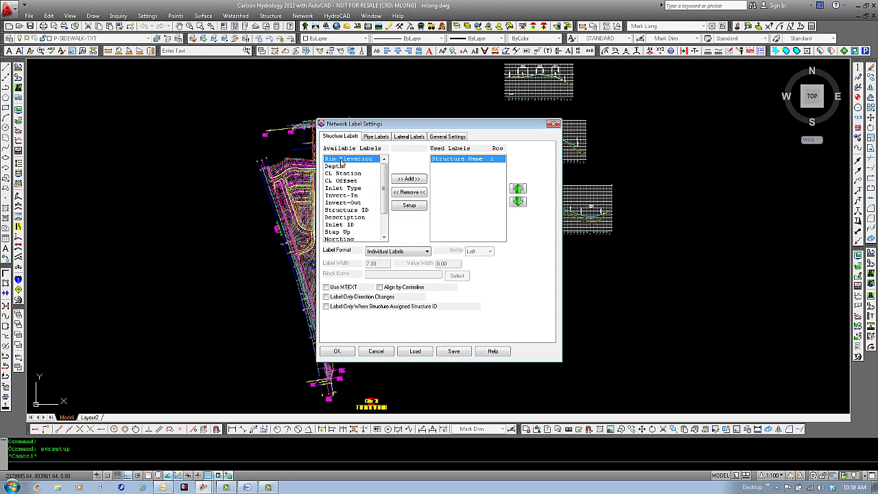
pyautogui.click(409, 178)
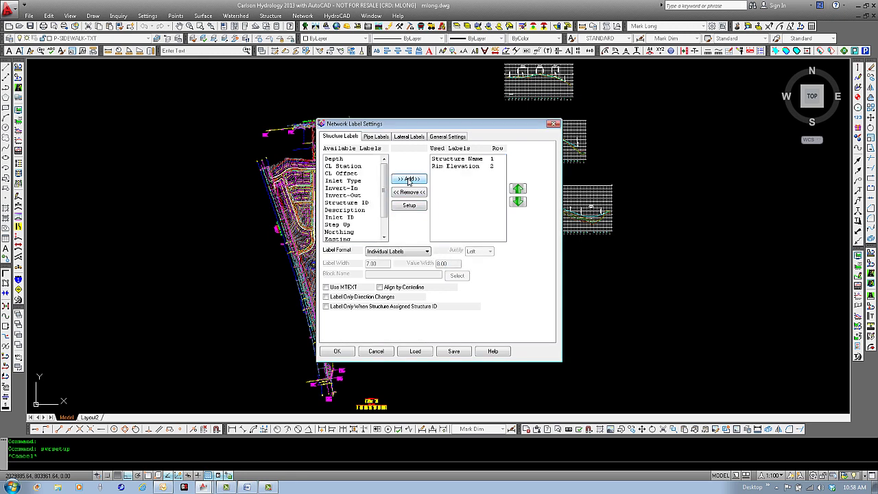
pyautogui.doubleClick(466, 167)
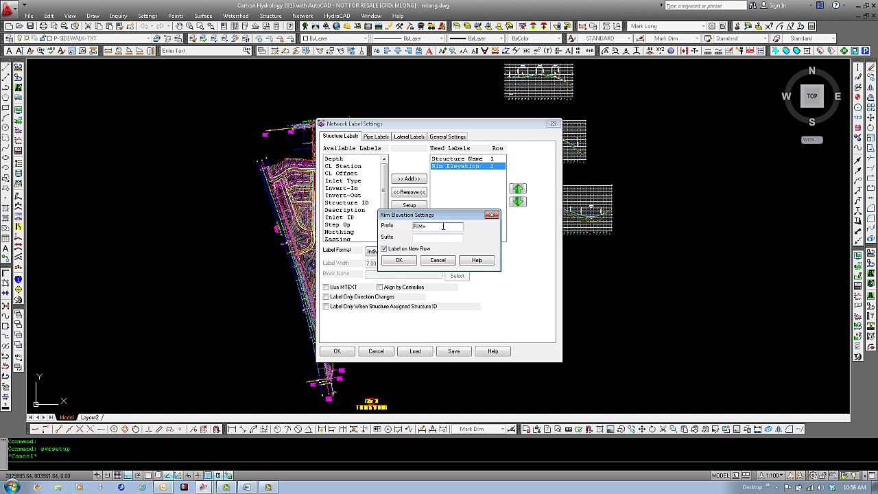
pyautogui.click(425, 226)
pyautogui.press('BackSpace')
pyautogui.write('=')
pyautogui.click(401, 261)
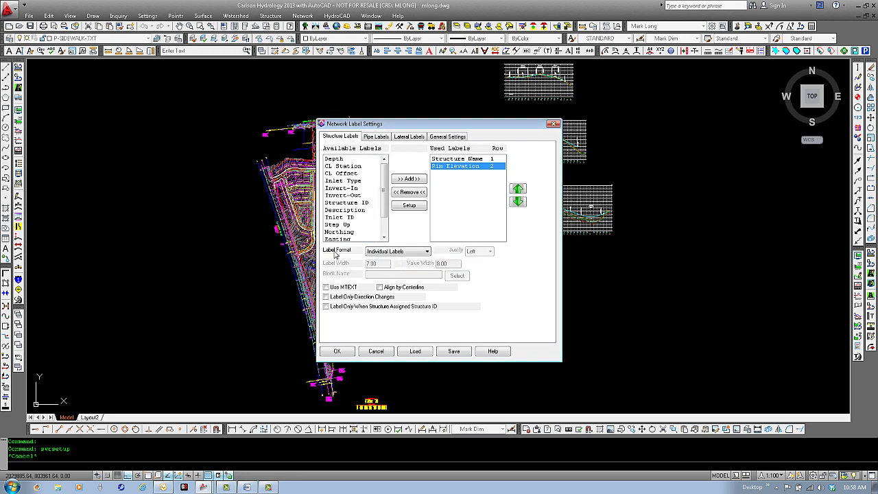
# Try the Data Table and Attribute Block formats for the structure labels and restore Individual Labels
pyautogui.click(414, 254)
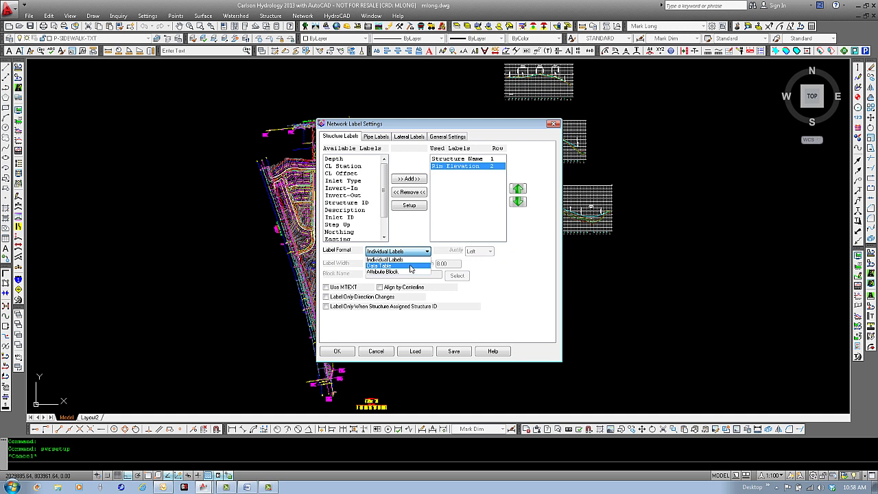
pyautogui.click(411, 266)
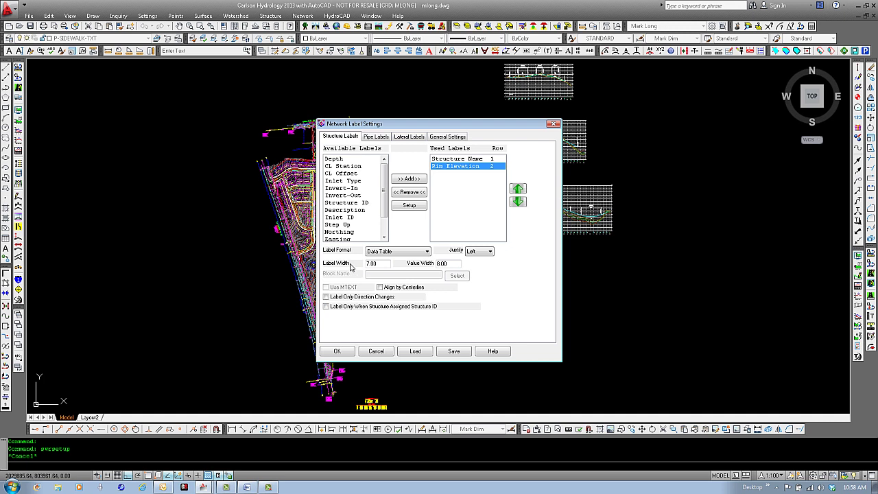
pyautogui.click(398, 253)
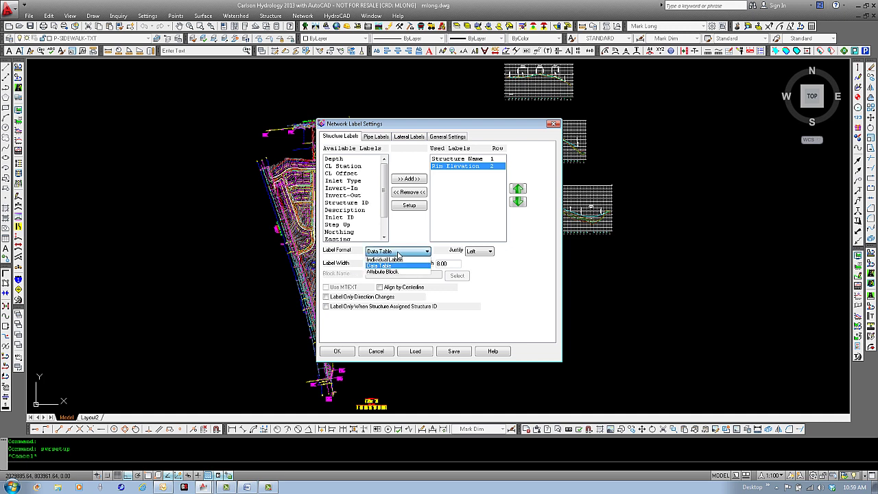
pyautogui.click(399, 272)
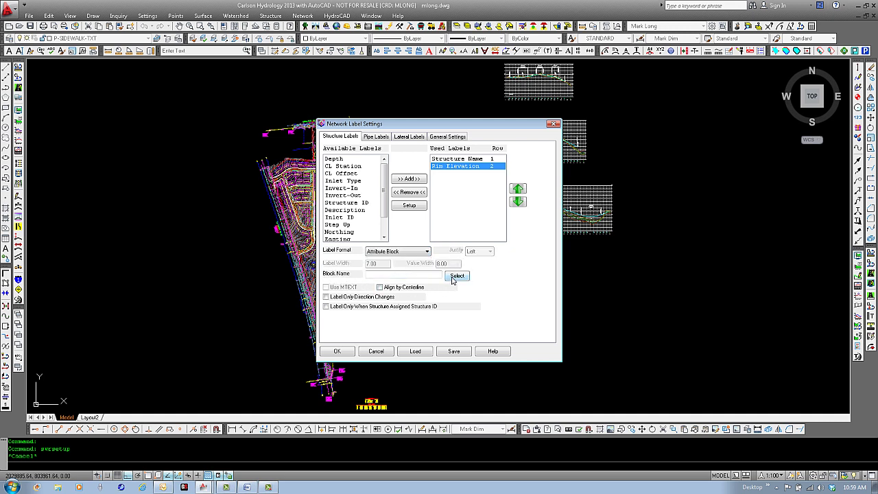
pyautogui.click(428, 252)
pyautogui.click(420, 260)
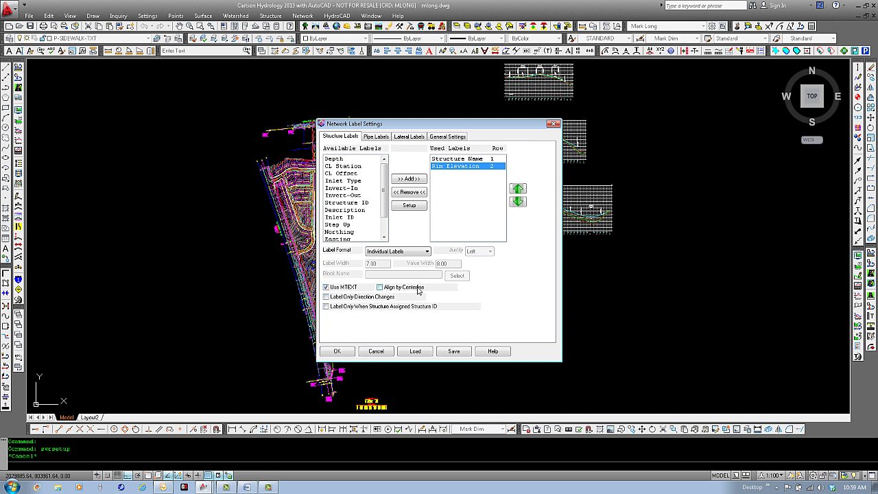
# Try the Align by Centerline option for the structure labels and clear it together with Use MTEXT
pyautogui.click(380, 288)
pyautogui.click(396, 289)
pyautogui.click(344, 287)
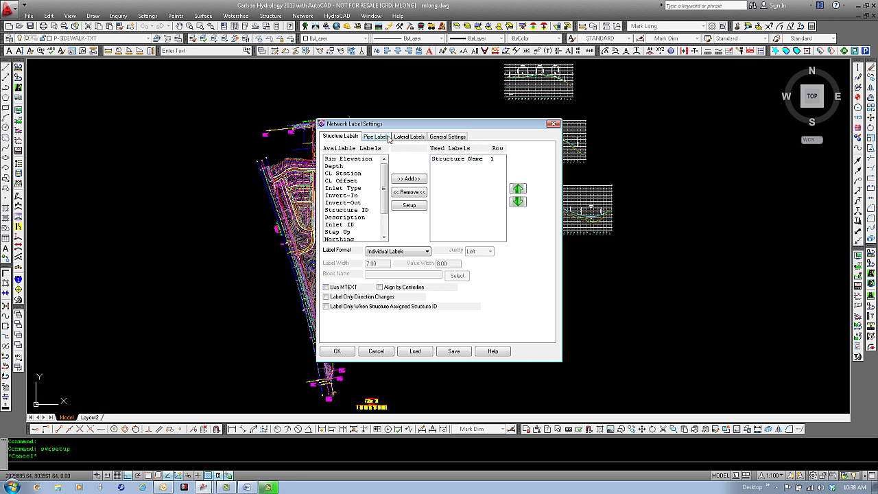
# Turn on pipe length labels placed above the pipe and base them on Actual Pipe Length
pyautogui.click(378, 137)
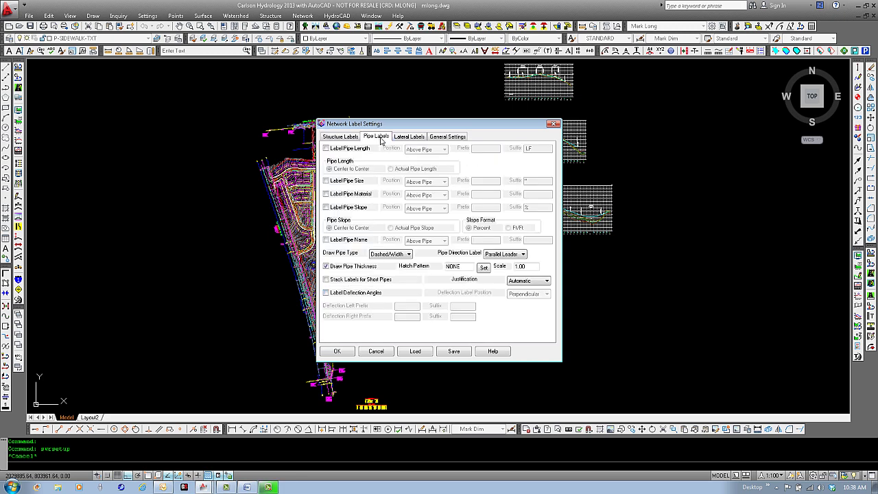
pyautogui.click(326, 149)
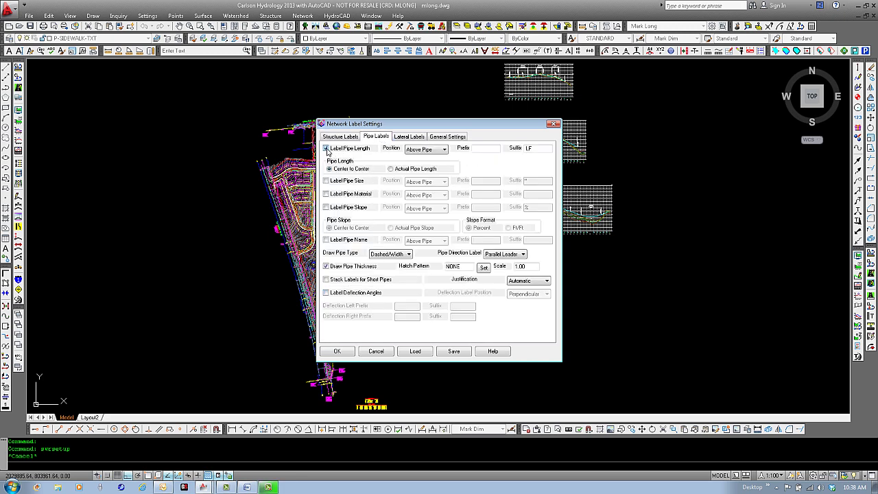
pyautogui.click(433, 152)
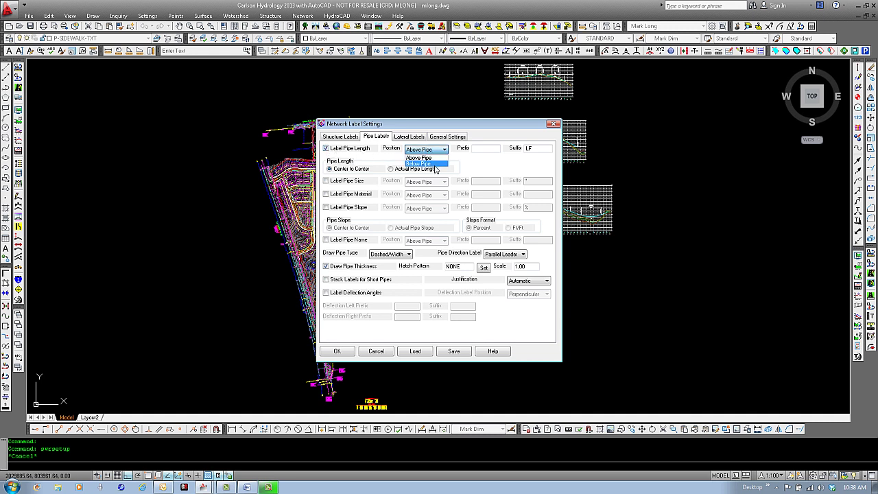
pyautogui.click(479, 163)
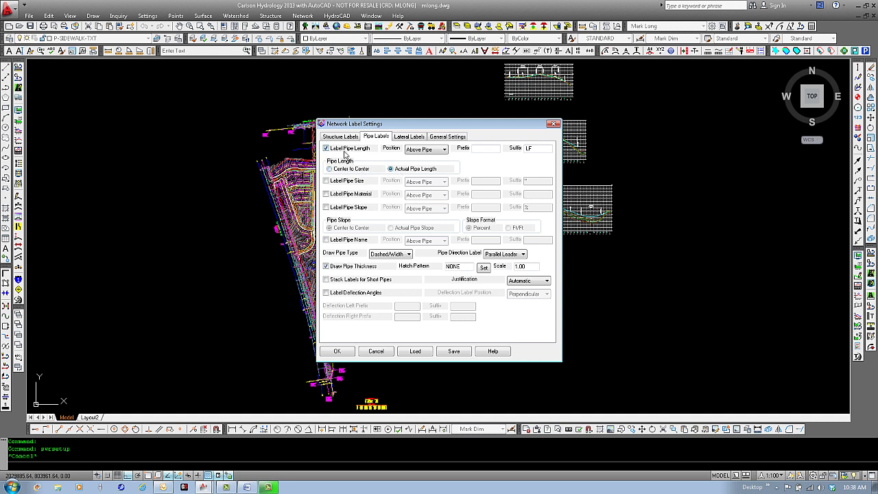
# Turn on pipe size and pipe material labels, keeping both positioned above the pipe
pyautogui.click(327, 181)
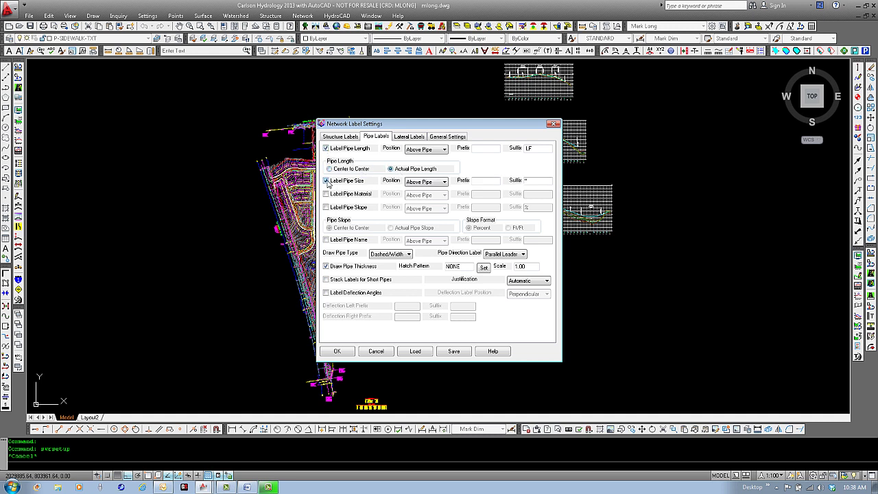
pyautogui.click(444, 183)
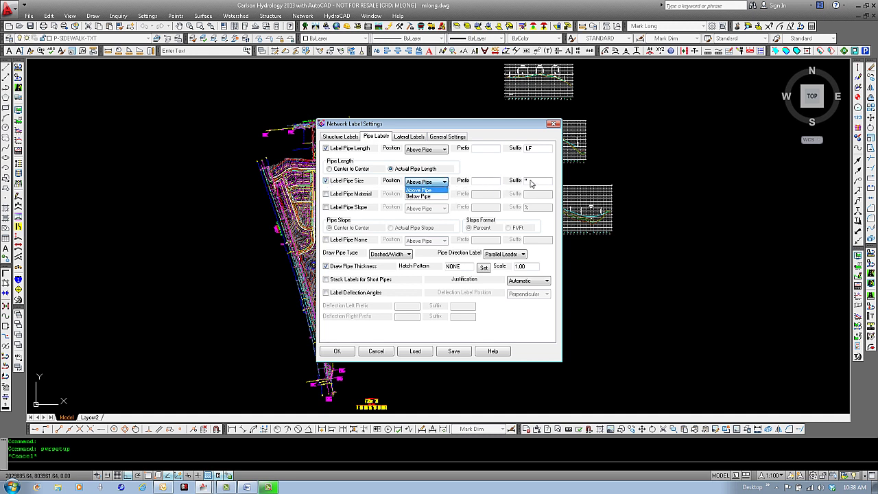
pyautogui.click(446, 187)
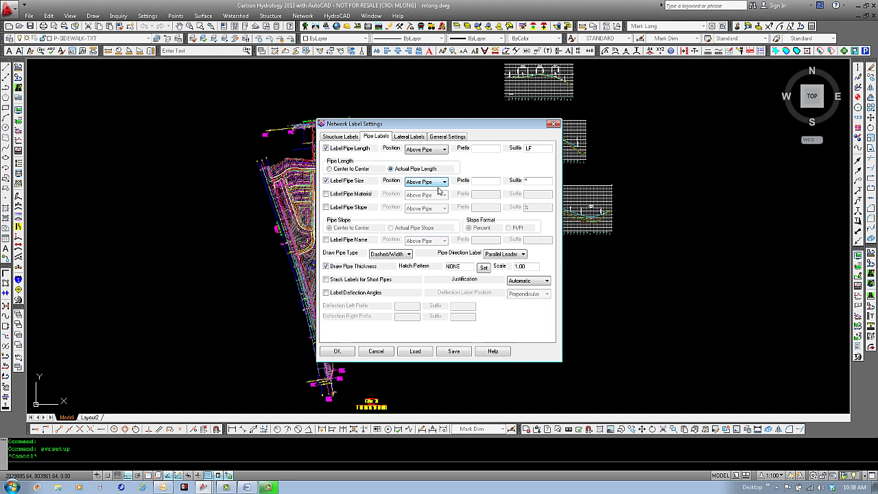
pyautogui.click(327, 194)
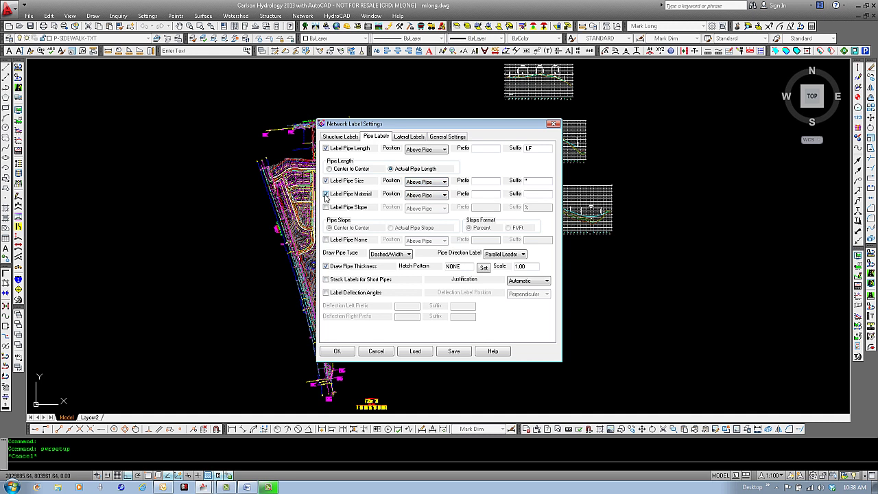
pyautogui.click(445, 198)
pyautogui.click(445, 198)
# Turn on pipe slope and pipe name labels, keeping the name positioned above the pipe
pyautogui.click(326, 207)
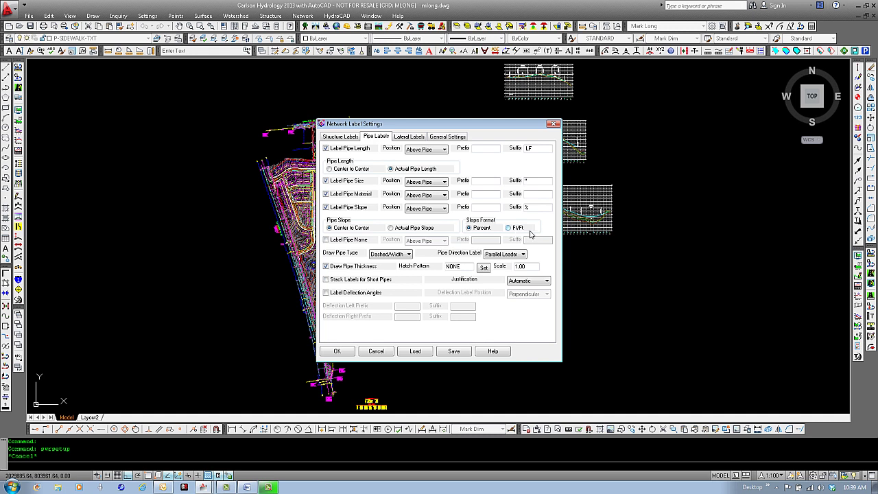
pyautogui.click(349, 242)
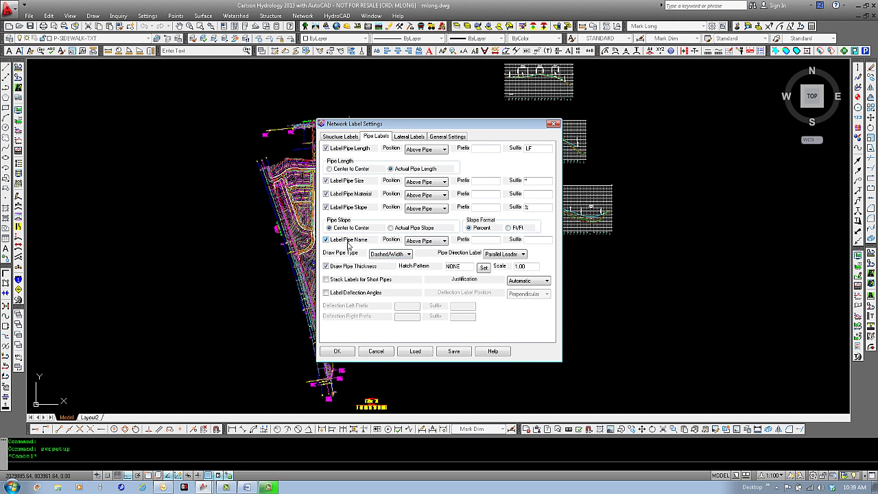
pyautogui.click(445, 241)
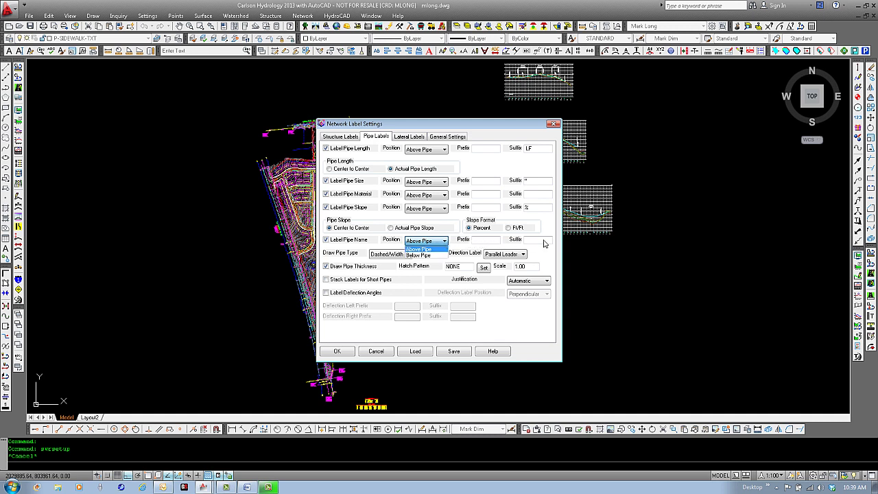
pyautogui.click(444, 243)
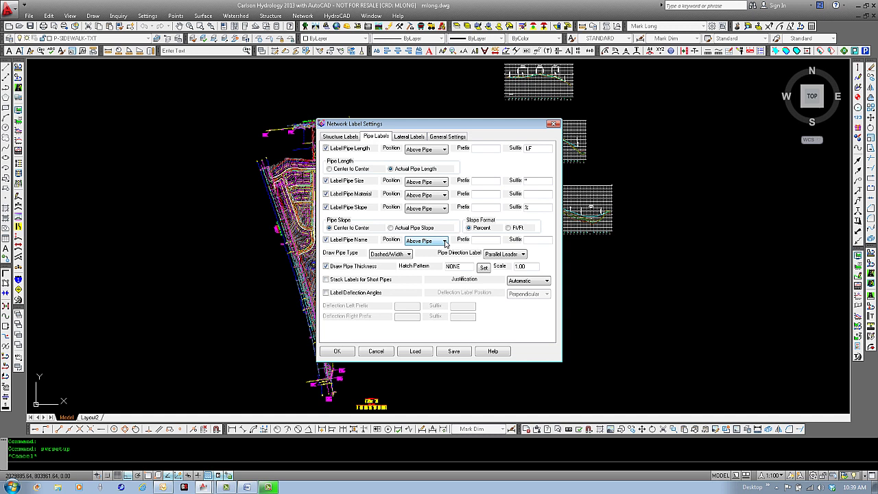
# Review the draw pipe type and pipe direction label choices, keeping Dashed/Width and Parallel Leader
pyautogui.click(409, 254)
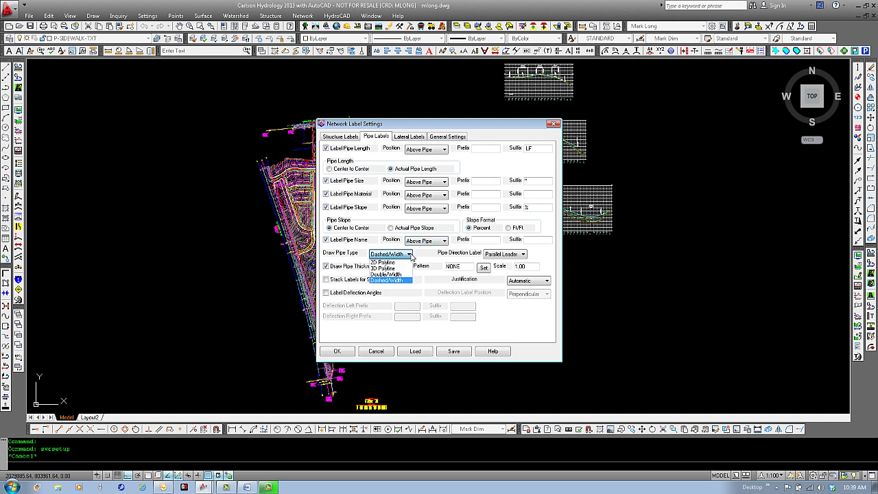
pyautogui.click(408, 282)
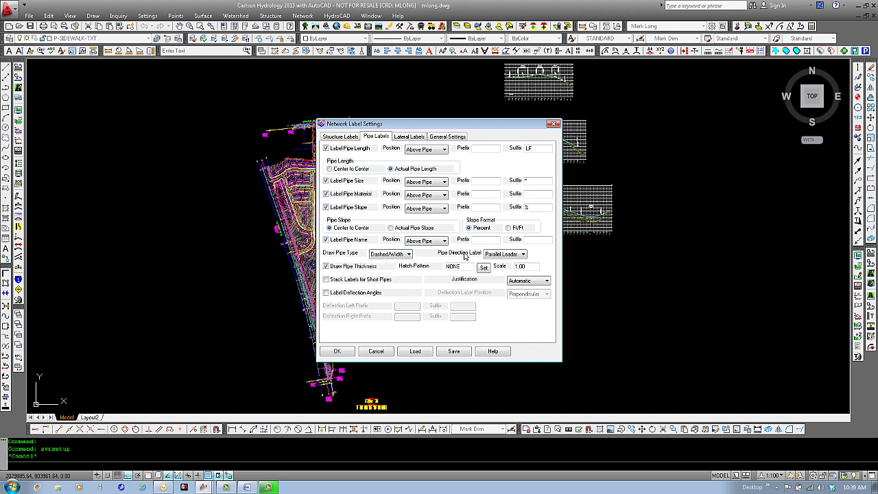
pyautogui.click(523, 254)
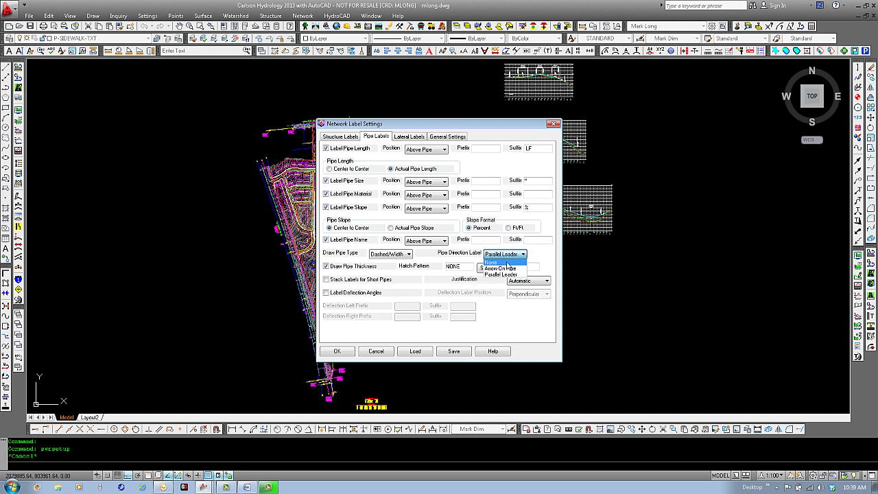
pyautogui.click(523, 256)
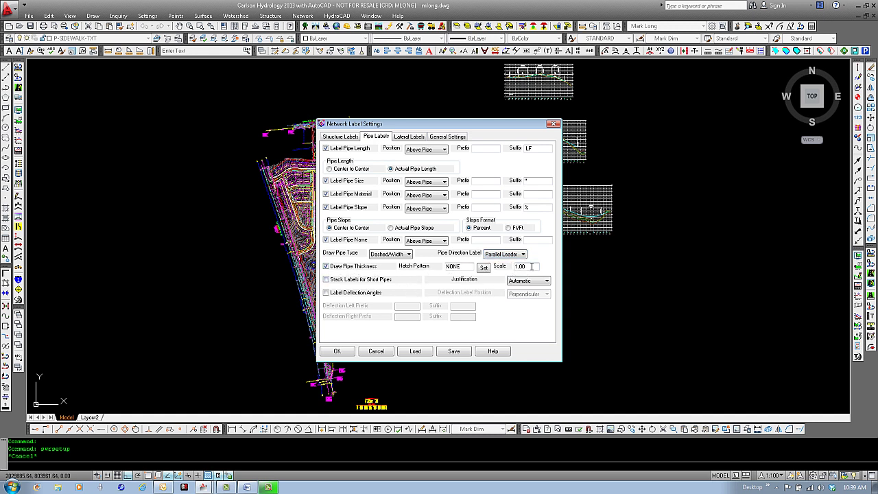
# Enable stacked labels for short pipes with Automatic justification, and turn on deflection angle labels with their position choices reviewed
pyautogui.click(327, 281)
pyautogui.click(541, 282)
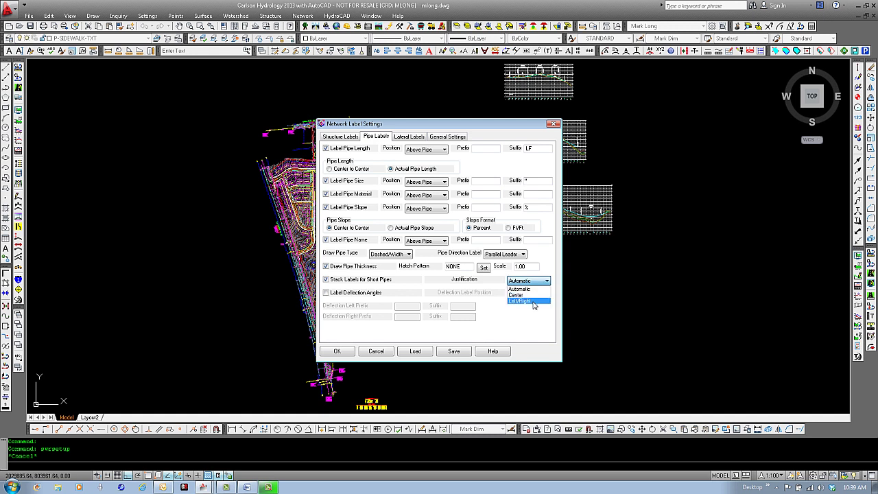
pyautogui.click(531, 285)
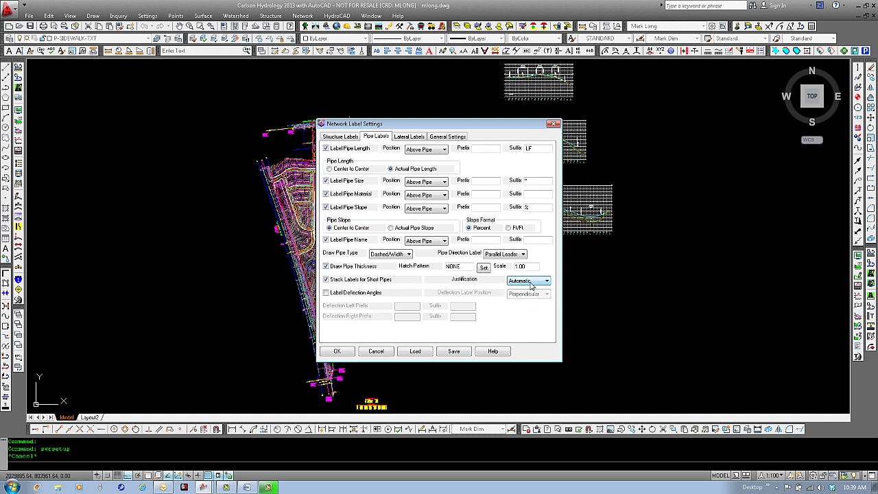
pyautogui.click(342, 294)
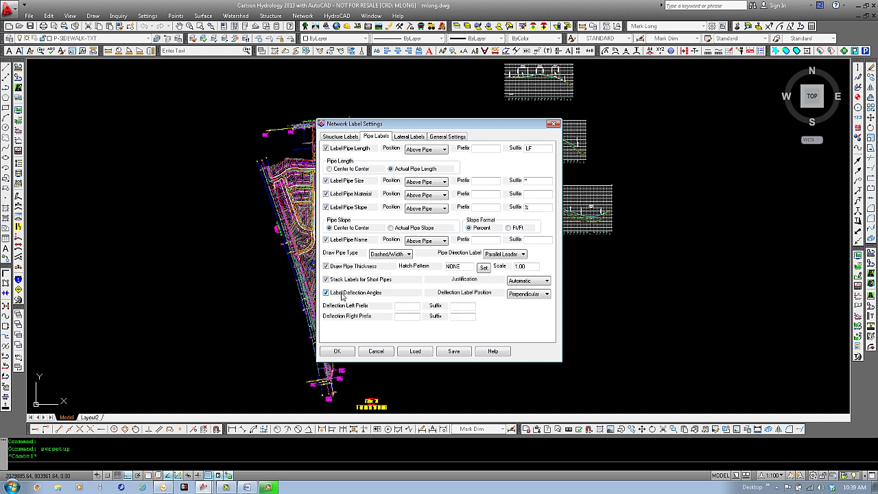
pyautogui.click(538, 299)
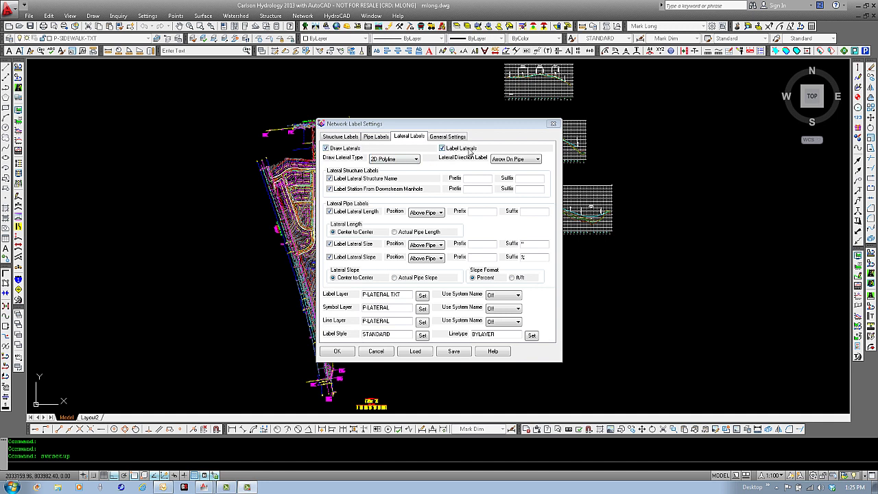
# Review the draw lateral type and lateral direction label choices, keeping 2D Polyline and Arrow On Pipe
pyautogui.click(417, 160)
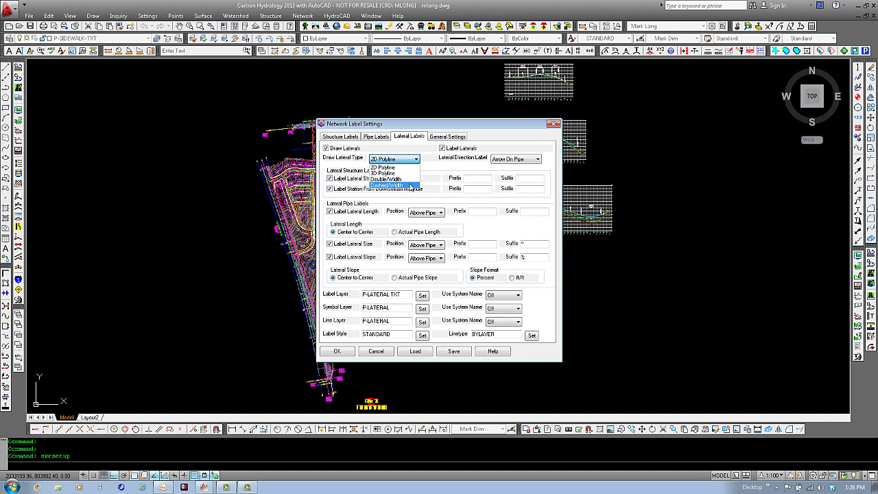
pyautogui.click(444, 160)
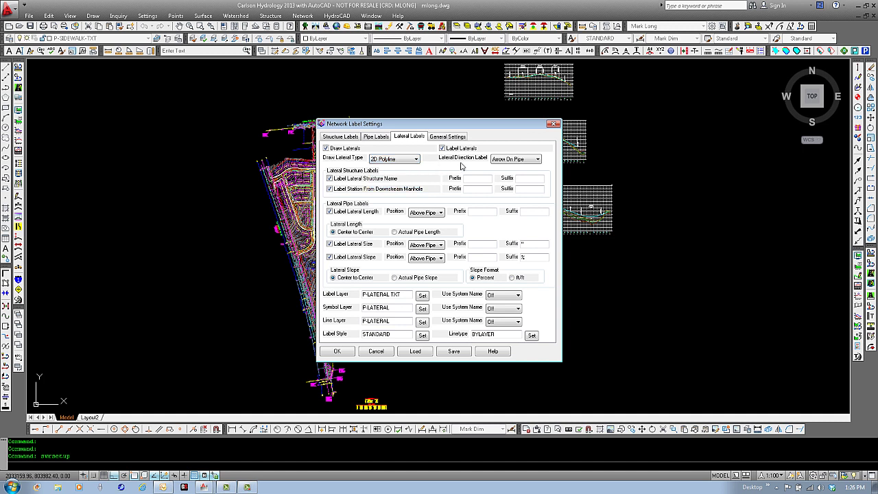
pyautogui.click(539, 160)
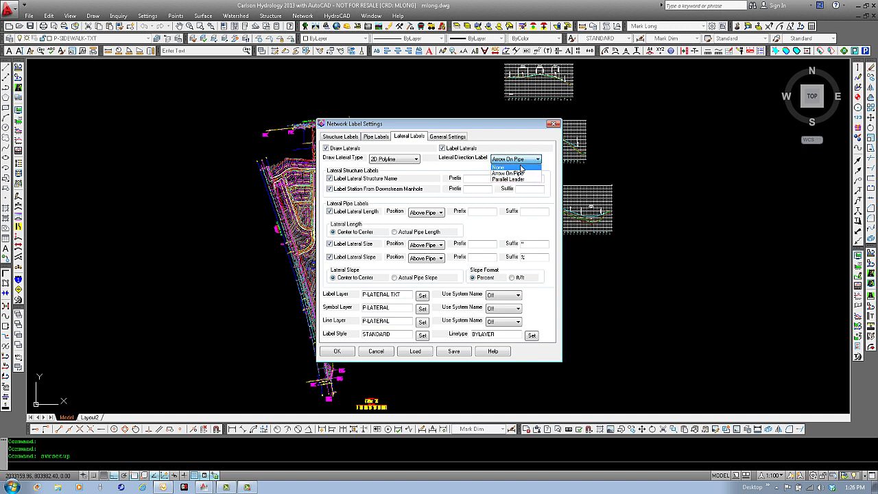
pyautogui.click(541, 161)
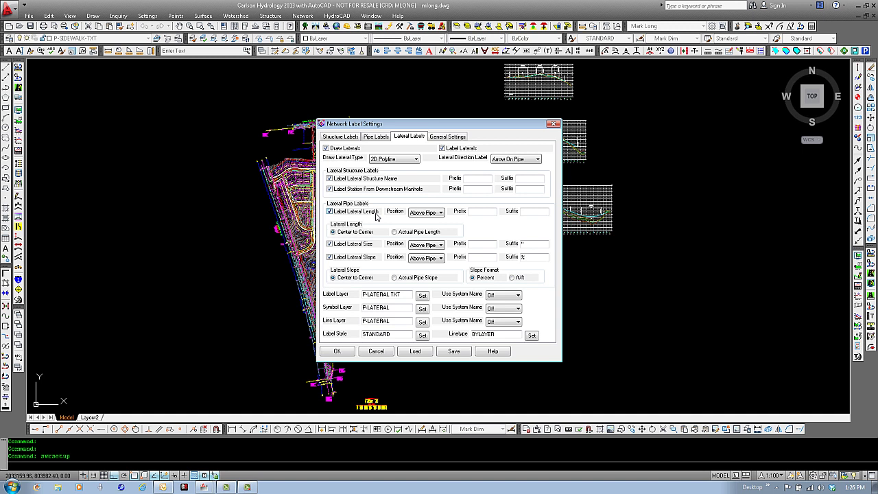
# Review the position choices for the lateral length, size and slope labels, keeping all three at Above Pipe
pyautogui.click(442, 214)
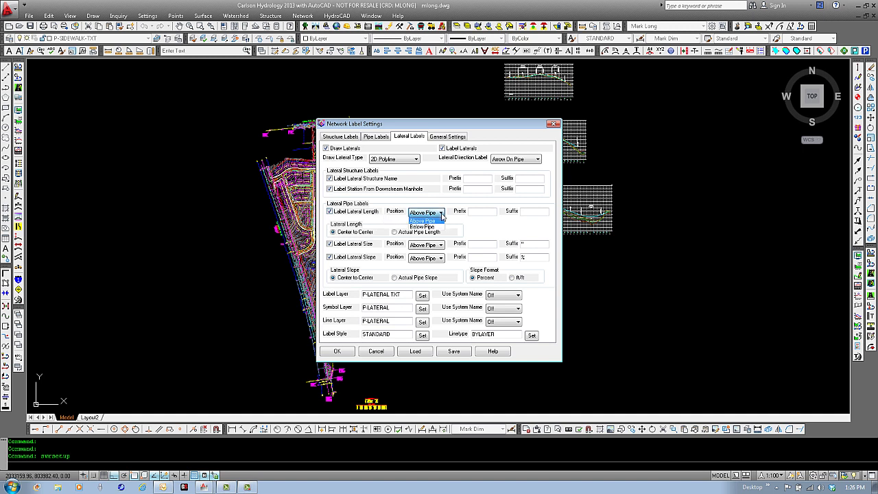
pyautogui.click(443, 215)
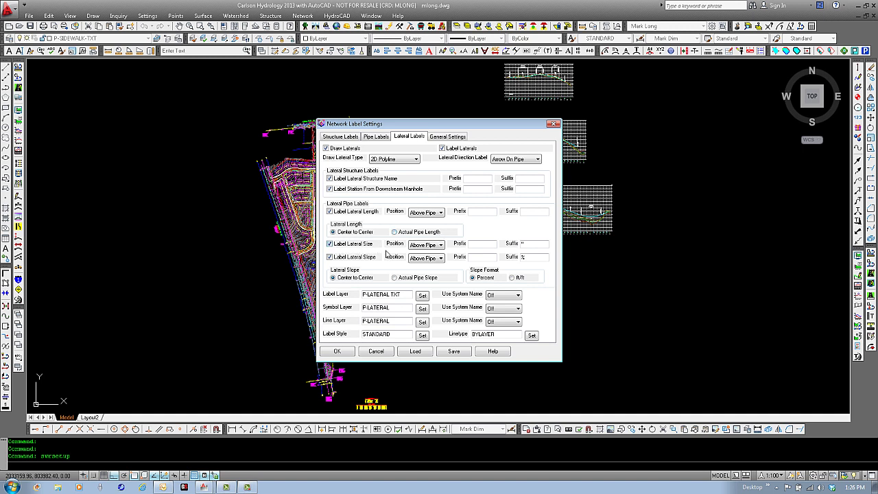
pyautogui.click(441, 246)
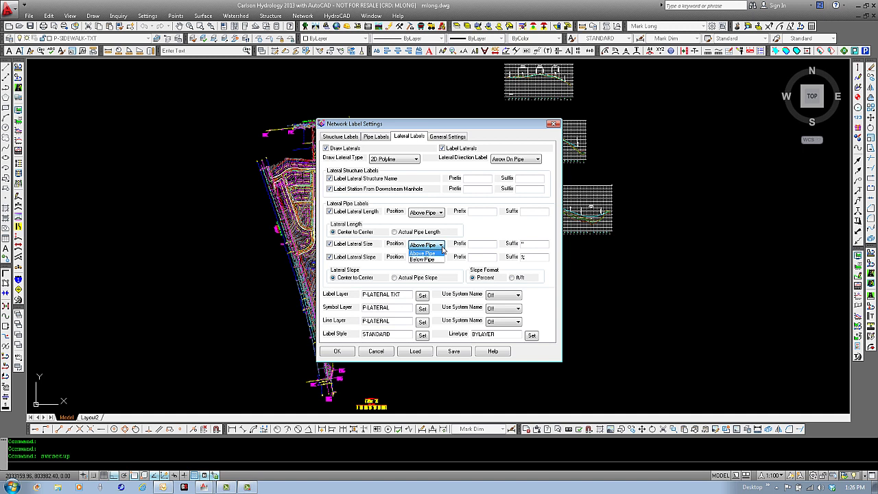
pyautogui.click(443, 253)
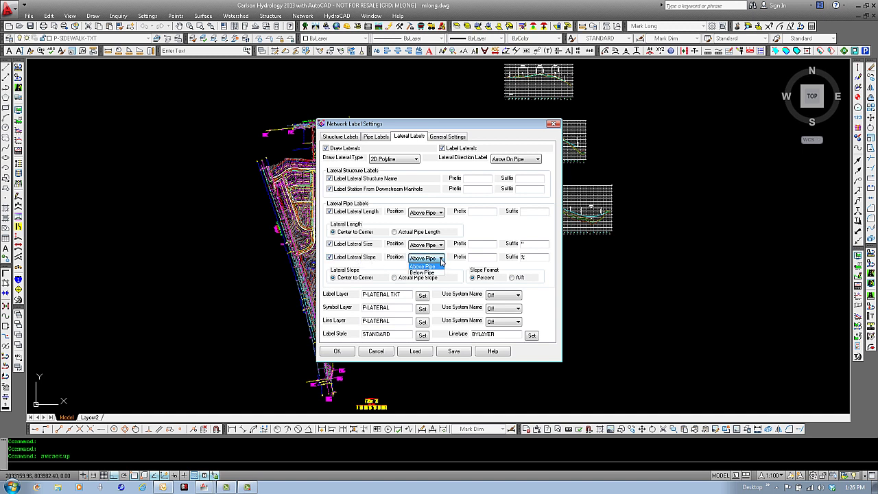
pyautogui.click(441, 261)
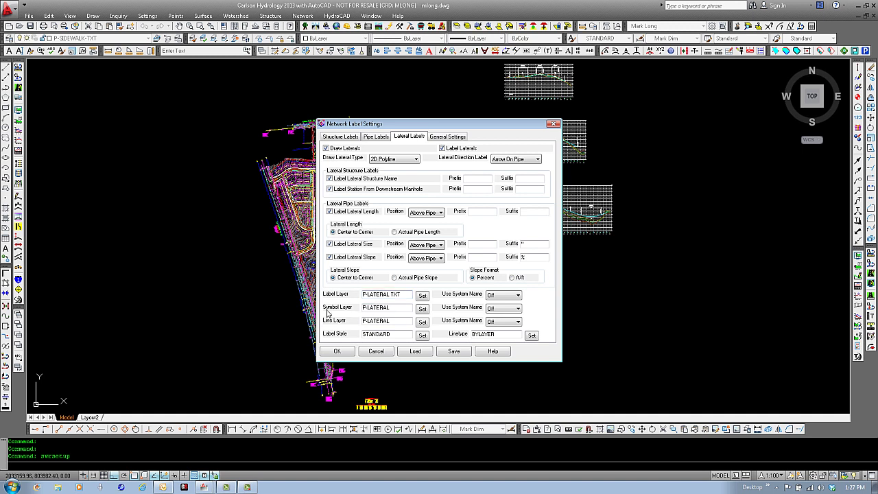
# Review the lateral layer names and the Use System Name choices for the lateral label layer, keeping Off
pyautogui.click(390, 321)
pyautogui.click(520, 296)
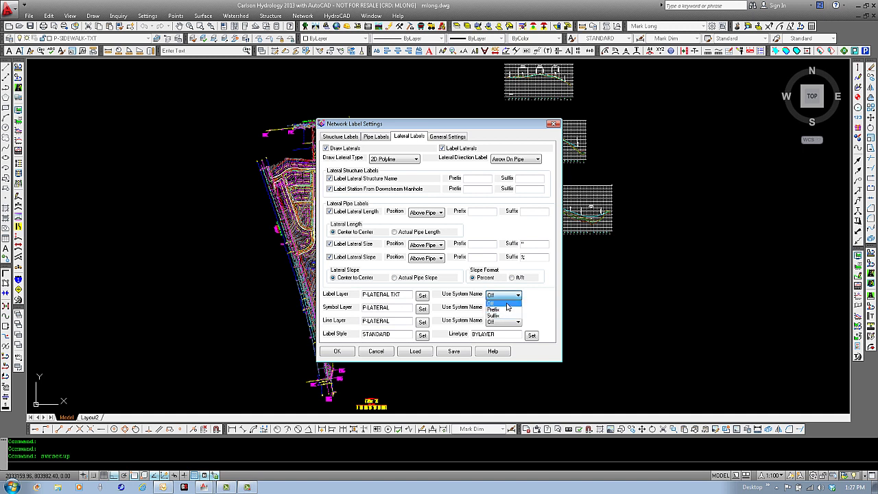
pyautogui.click(519, 298)
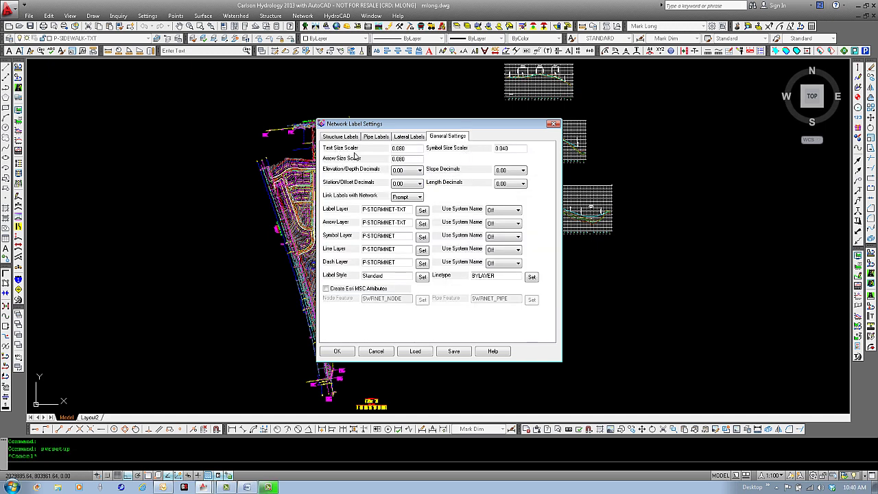
# Review the general label settings, including size scalers, decimals, network linking and Esri MSC attributes, keeping elevation decimals at 0.00 and linking at Prompt
pyautogui.click(504, 151)
pyautogui.click(420, 171)
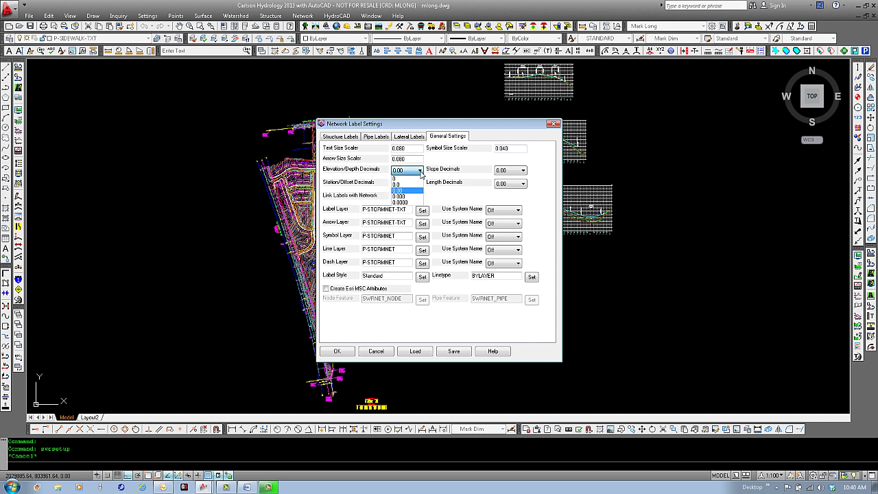
pyautogui.click(421, 173)
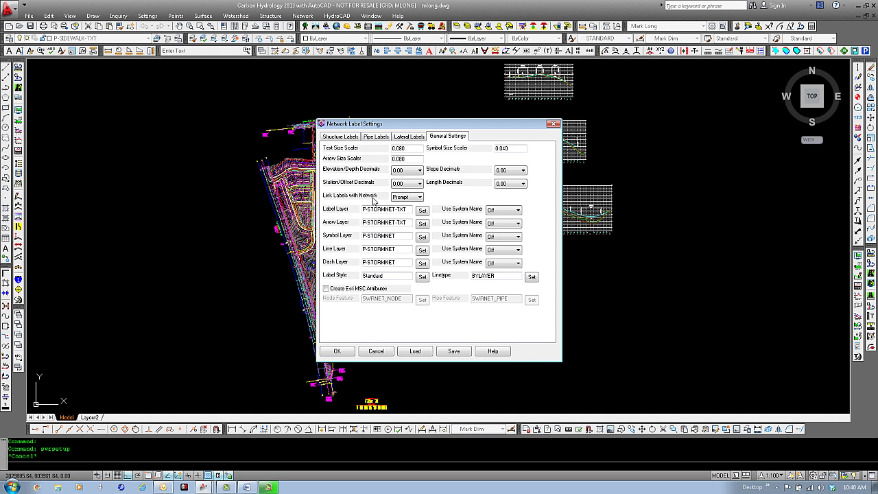
pyautogui.click(420, 198)
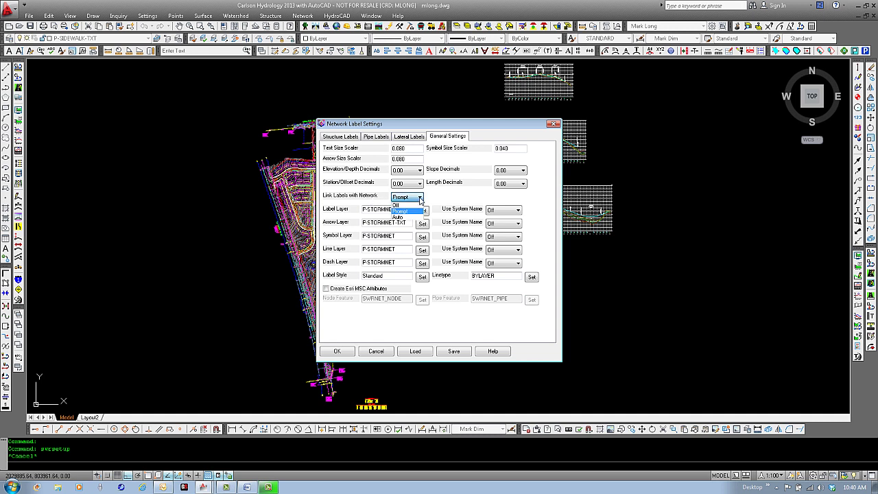
pyautogui.click(421, 199)
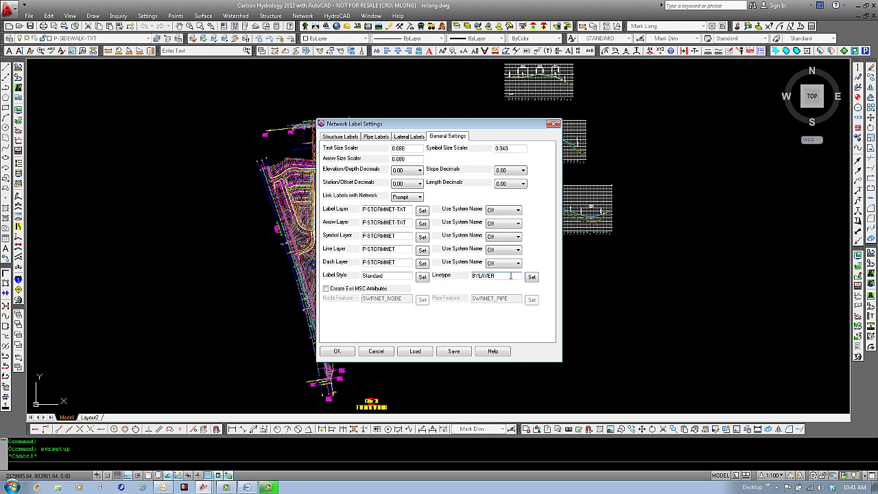
pyautogui.click(335, 291)
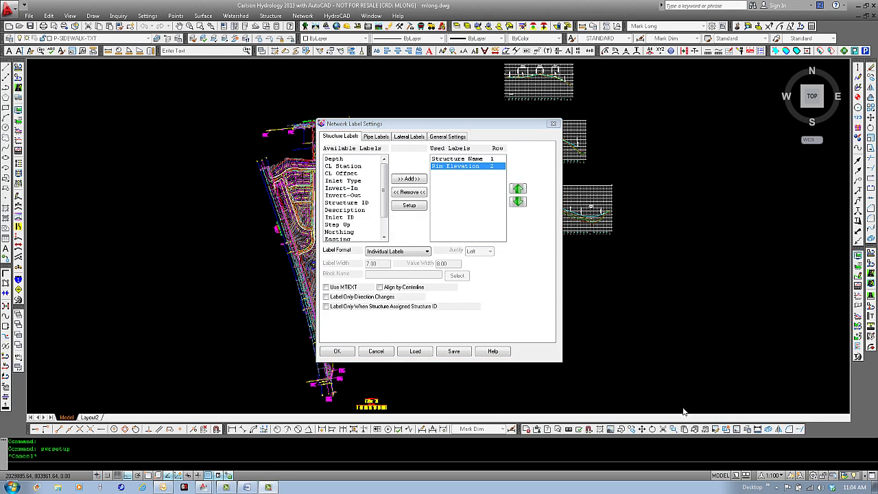
# Look through the saved plan view label files in D:\Standard files and leave the network label settings without loading one
pyautogui.click(416, 352)
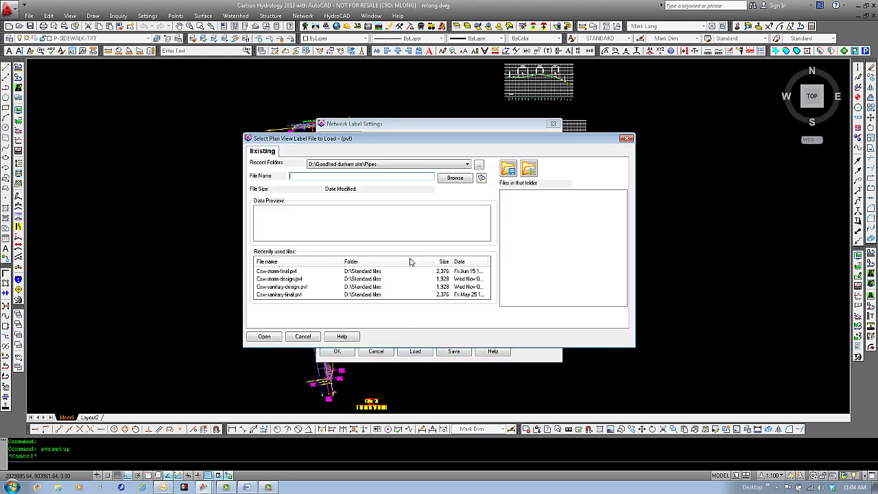
pyautogui.click(421, 164)
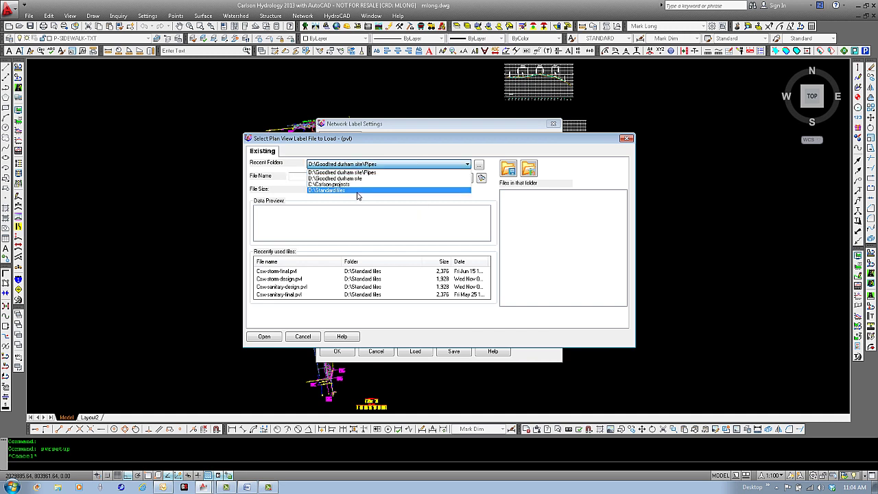
pyautogui.click(357, 190)
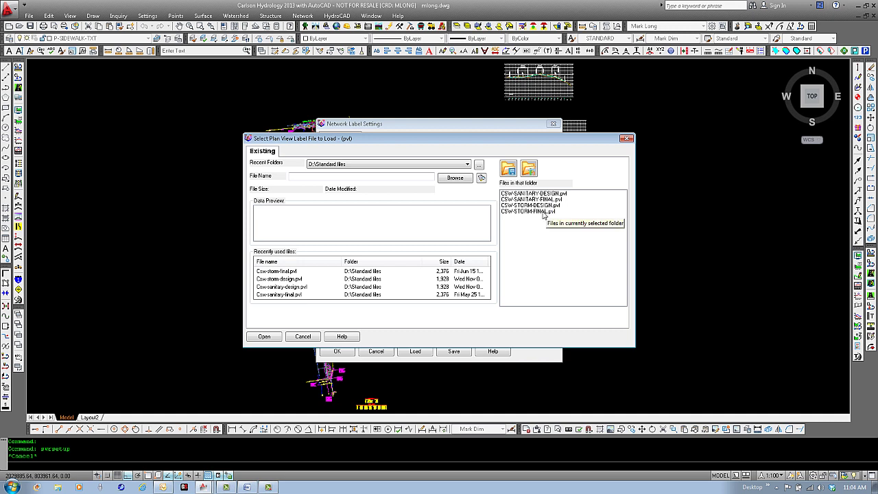
pyautogui.click(305, 340)
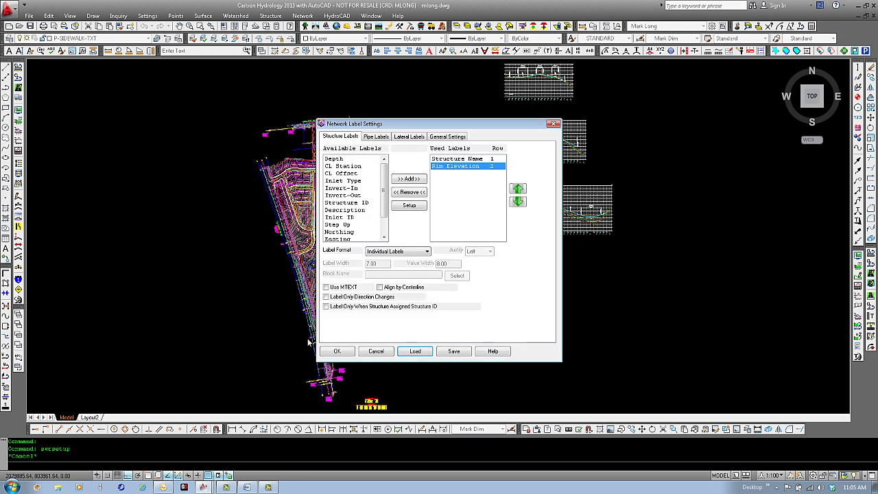
pyautogui.click(376, 352)
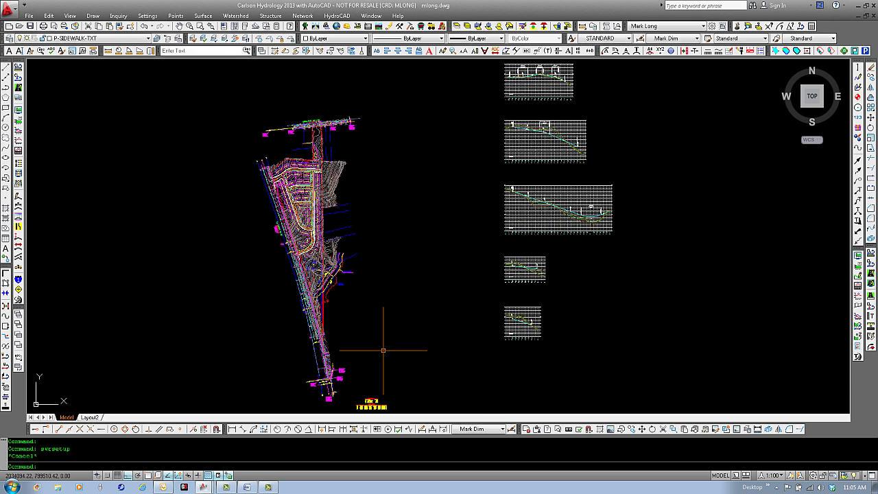
# Start a new drawing from the CSW Standard STB.dwt template and dismiss the proxy information notices
pyautogui.click(29, 14)
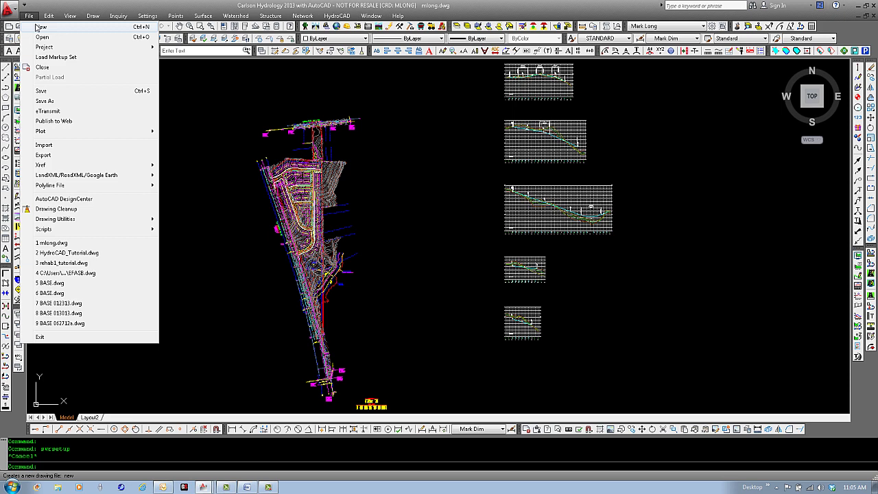
pyautogui.click(41, 29)
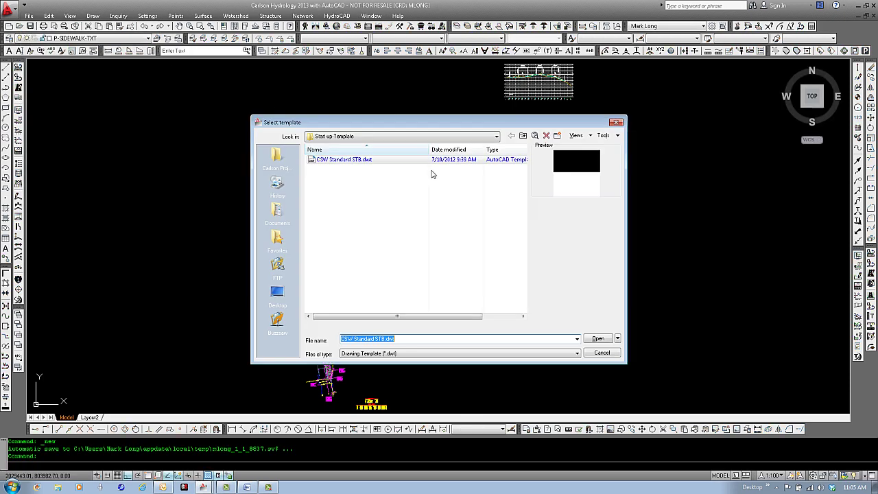
pyautogui.doubleClick(371, 159)
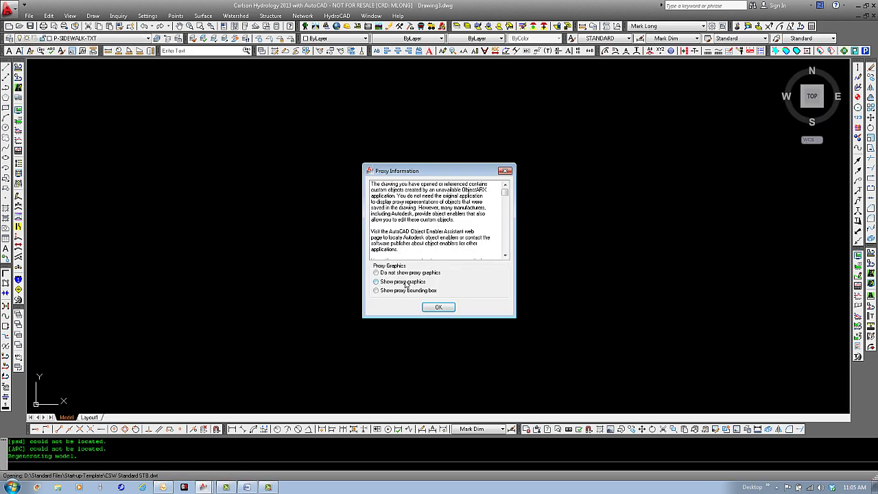
pyautogui.click(439, 308)
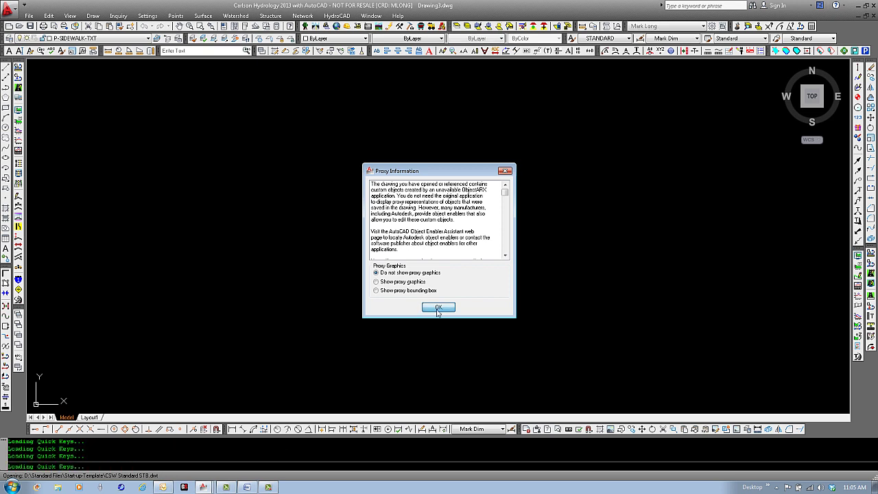
# Set the existing sewer network file DEMO 3.sew from D:\Goodfred durham site\Pipes as the current sewer file
pyautogui.click(303, 16)
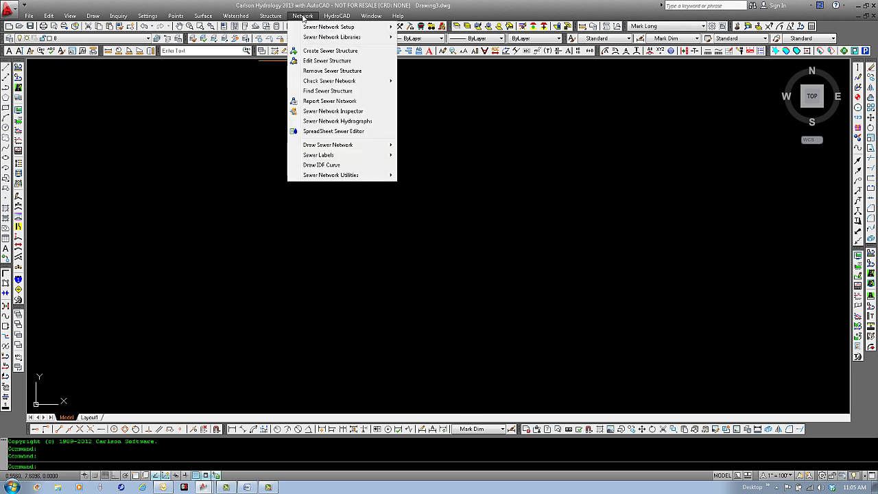
pyautogui.moveTo(306, 28)
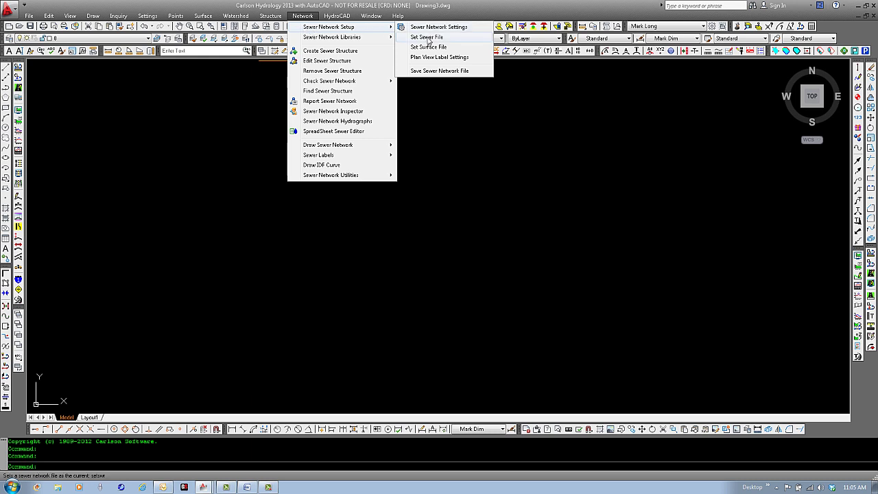
pyautogui.click(428, 38)
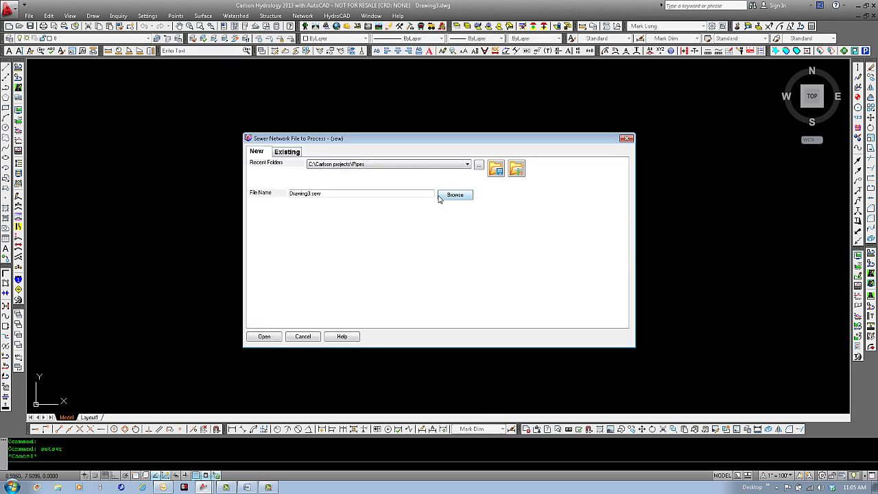
pyautogui.click(285, 153)
pyautogui.click(384, 164)
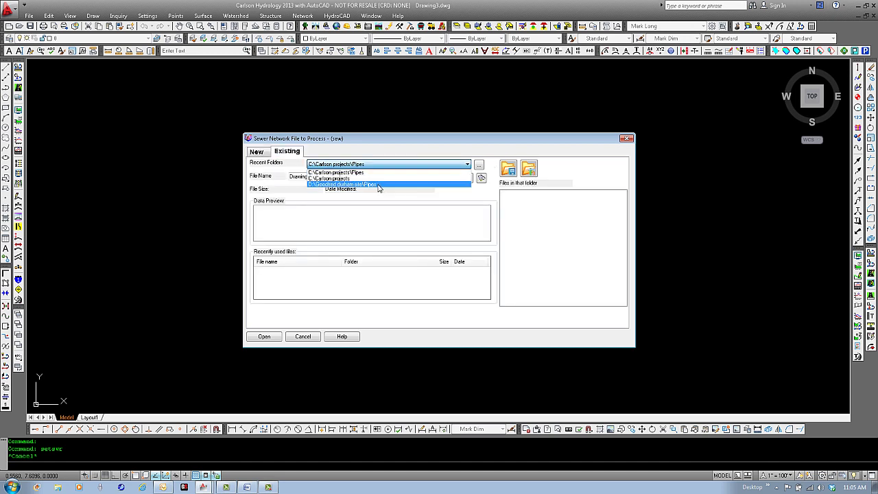
pyautogui.click(381, 187)
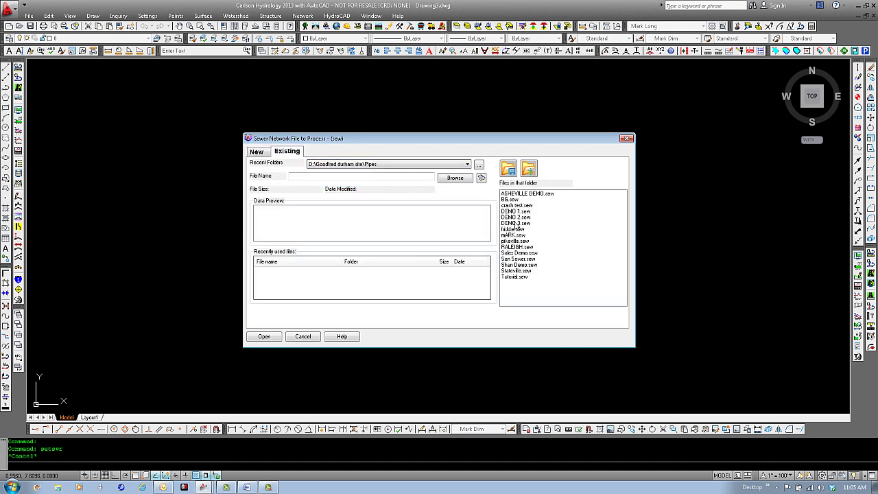
pyautogui.doubleClick(515, 223)
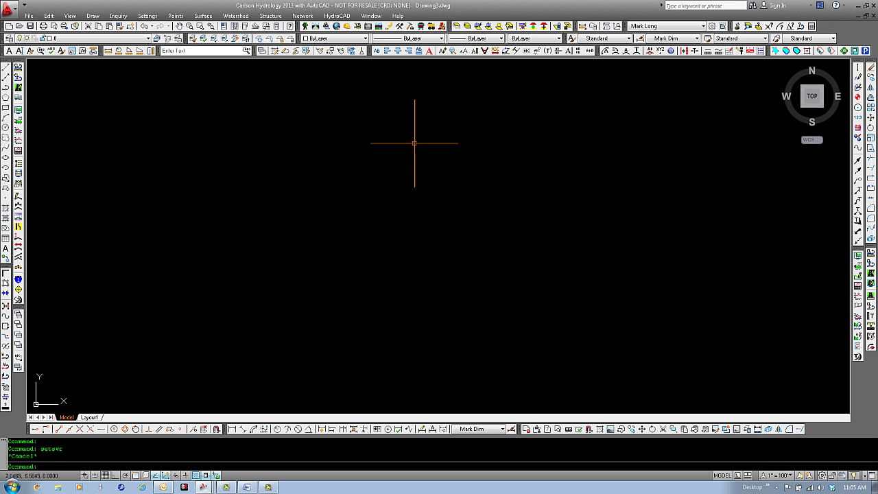
# Draw the sewer network in plan view and zoom to the drawing extents
pyautogui.click(303, 18)
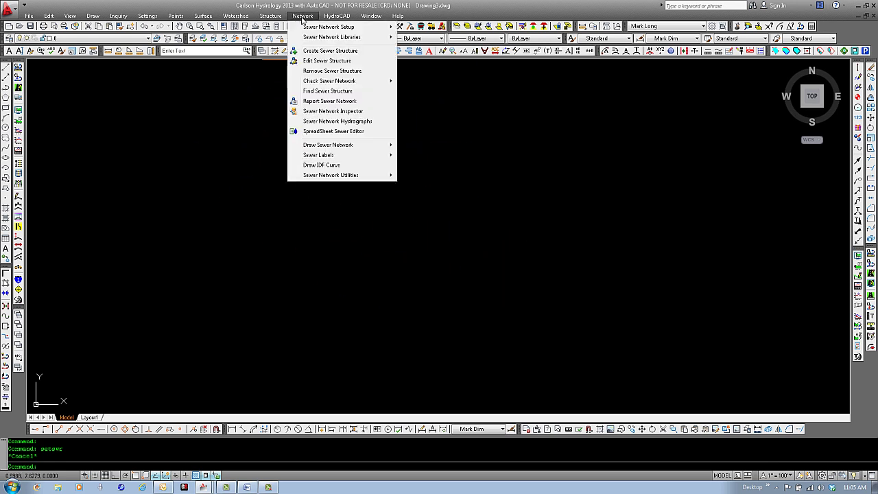
pyautogui.moveTo(323, 145)
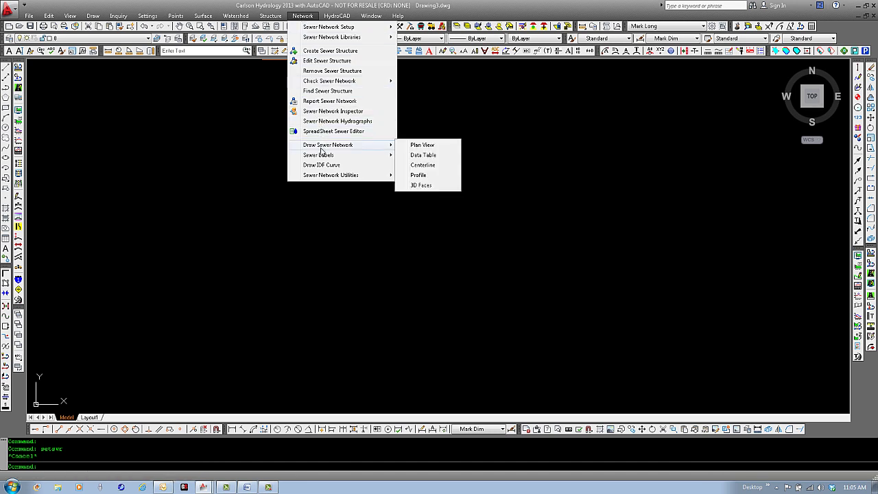
pyautogui.click(441, 146)
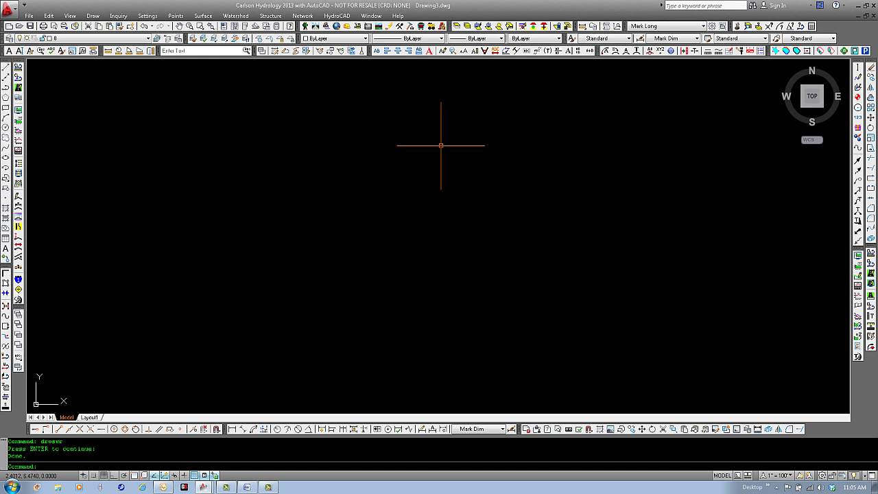
pyautogui.write('z')
pyautogui.press('Return')
pyautogui.write('e')
pyautogui.press('Return')
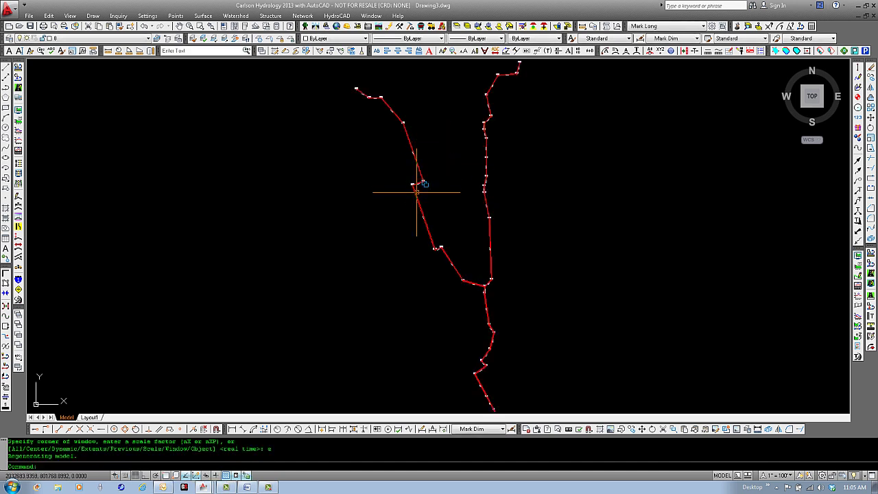
# Examine the structure labels around CI 28 and CI 29 in the plan view, and return to the drawing extents
pyautogui.scroll(8, 417, 192)
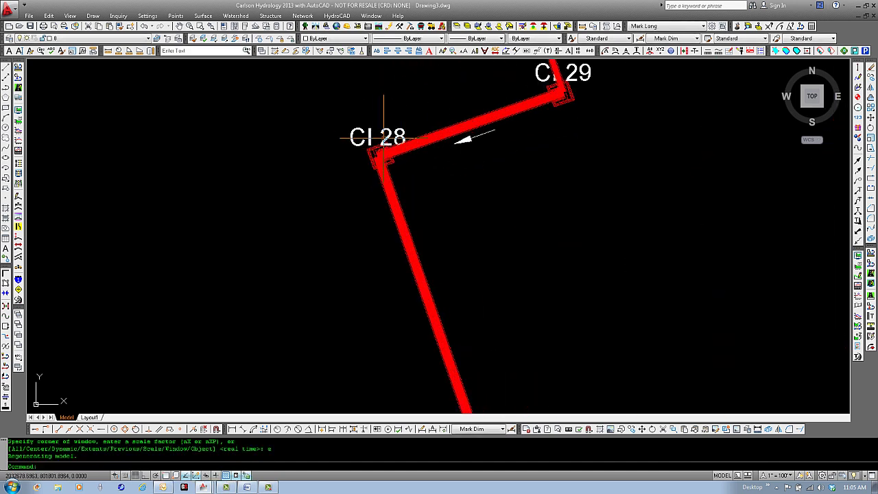
pyautogui.scroll(-5, 384, 133)
pyautogui.moveTo(457, 171); pyautogui.dragTo(454, 215, button='middle')
pyautogui.scroll(-4, 439, 215)
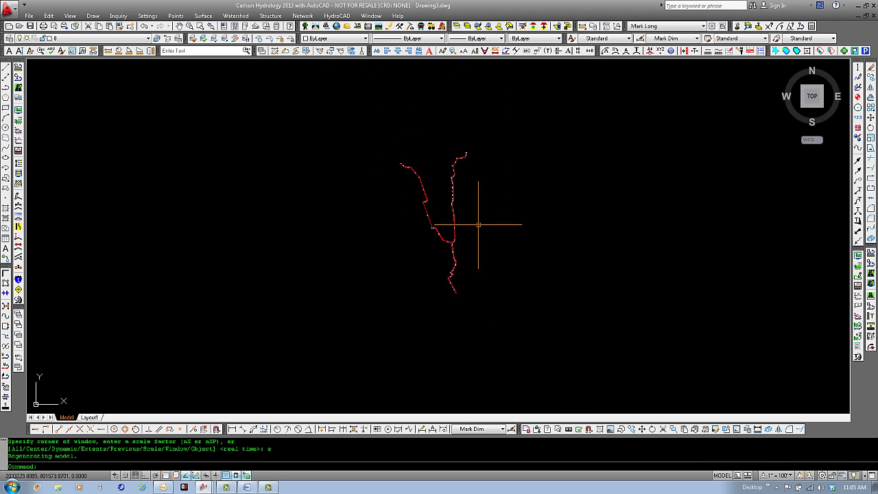
pyautogui.write('z')
pyautogui.press('Return')
pyautogui.write('e')
pyautogui.press('Return')
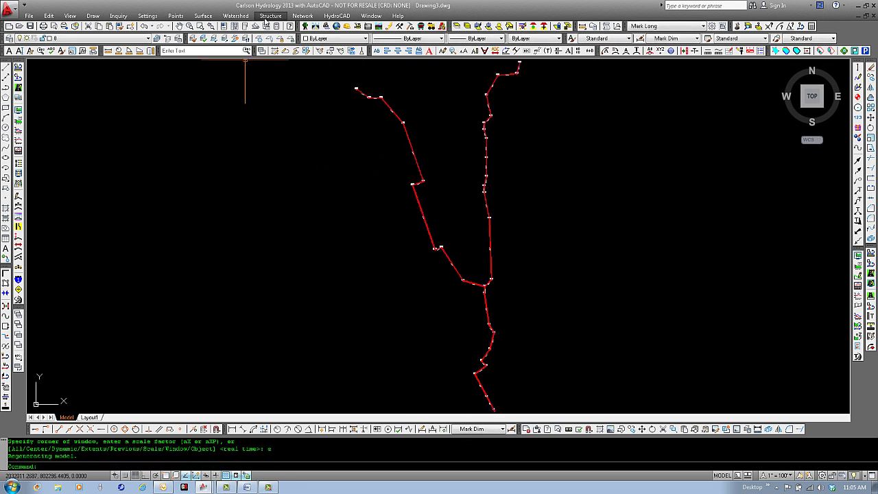
# Load the plan view label file CSW-STORM-DESIGN.pvl from D:\Standard files, apply it to the sewer network and inspect the labels
pyautogui.click(304, 16)
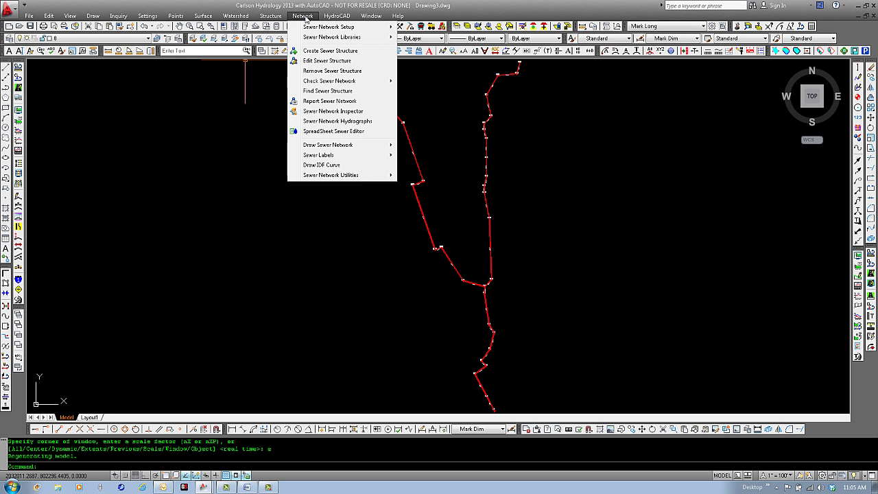
pyautogui.moveTo(309, 30)
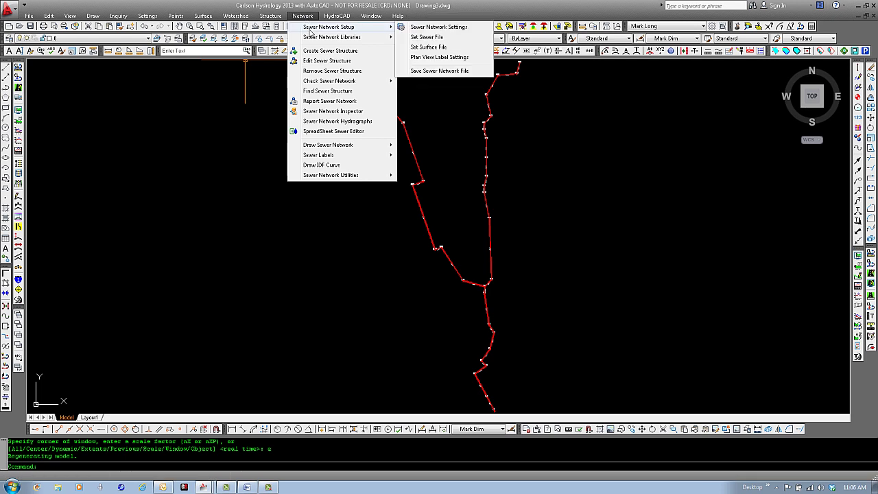
pyautogui.click(442, 59)
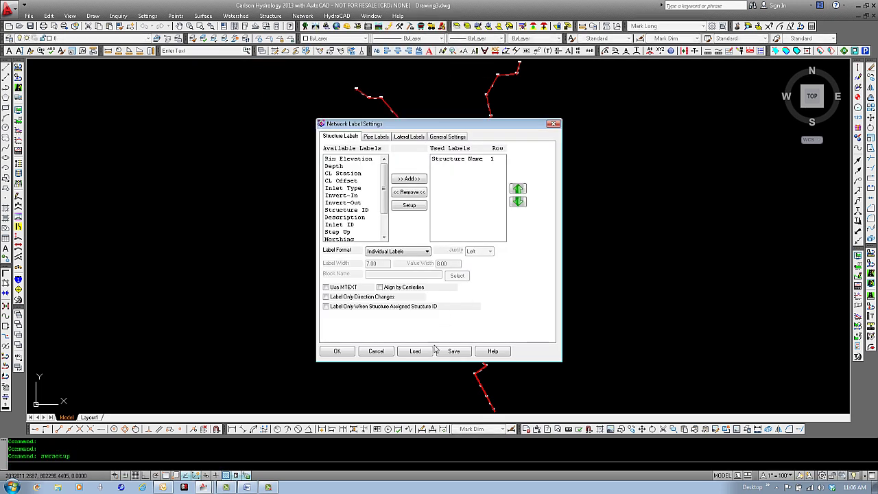
pyautogui.click(417, 352)
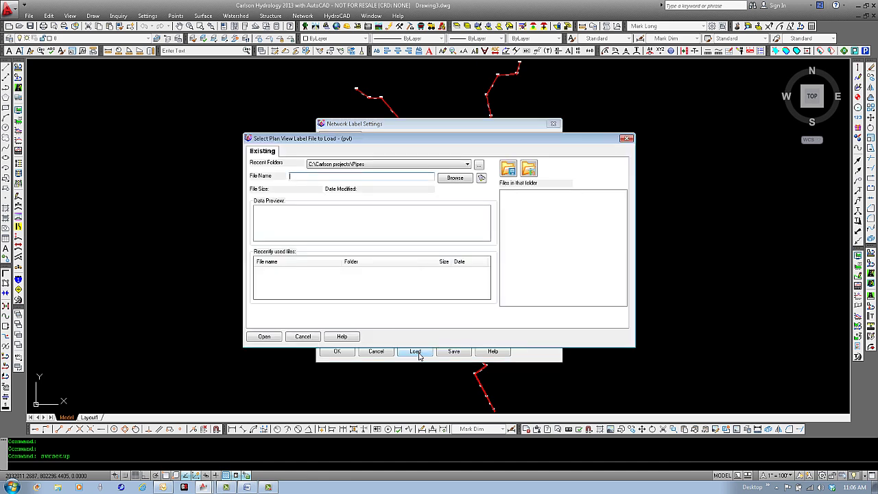
pyautogui.click(385, 166)
pyautogui.click(371, 191)
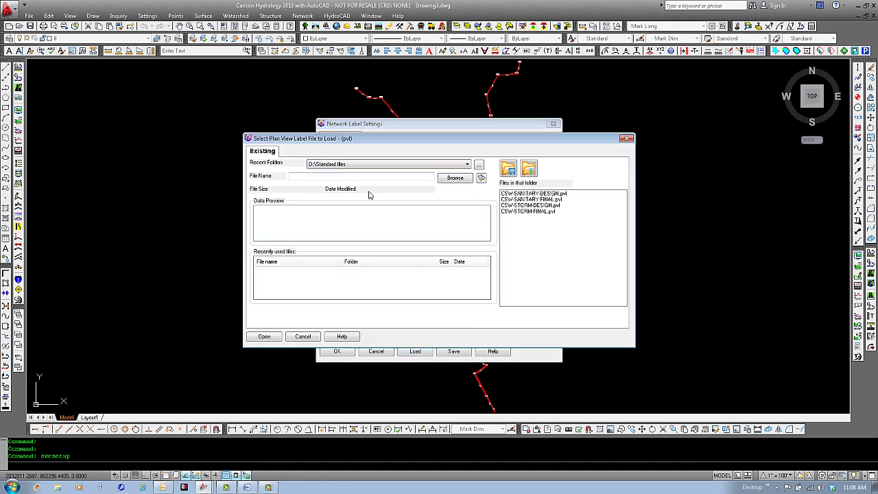
pyautogui.doubleClick(535, 206)
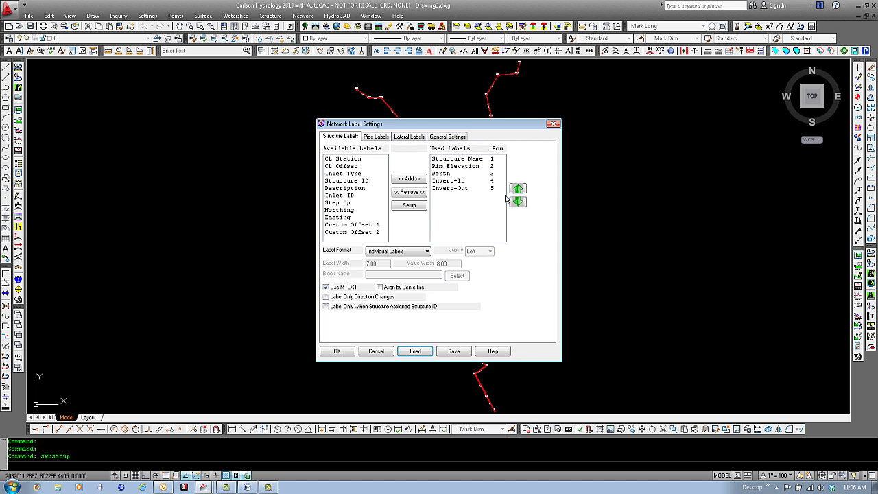
pyautogui.click(339, 351)
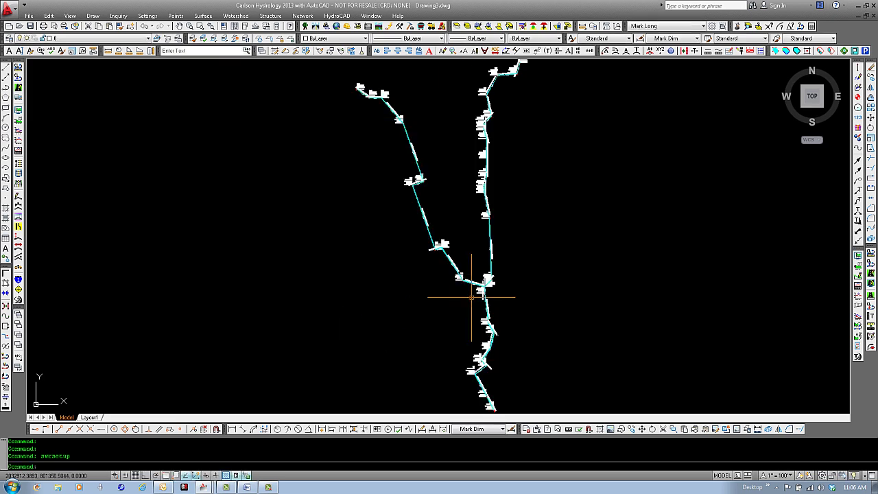
pyautogui.scroll(4, 480, 286)
pyautogui.scroll(3, 480, 287)
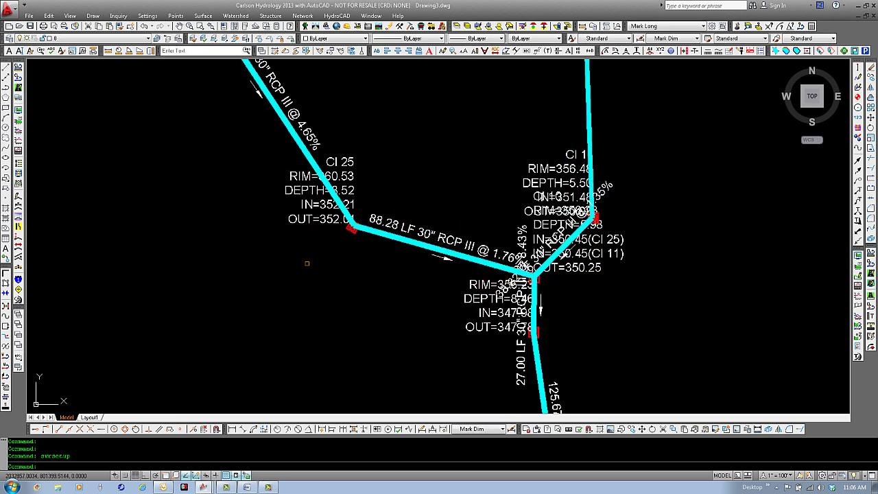
pyautogui.scroll(-5, 277, 175)
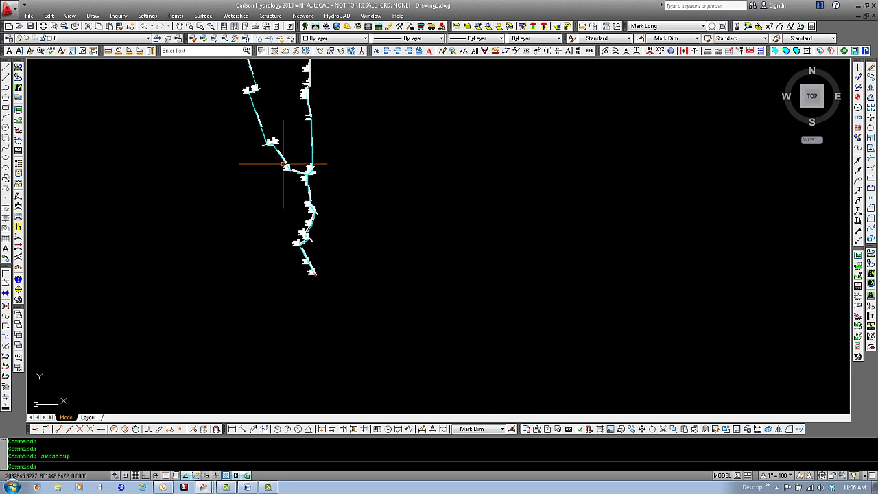
pyautogui.moveTo(274, 161)
pyautogui.mouseDown(button='middle')
pyautogui.moveTo(370, 173)
pyautogui.moveTo(443, 249)
pyautogui.mouseUp(button='middle')
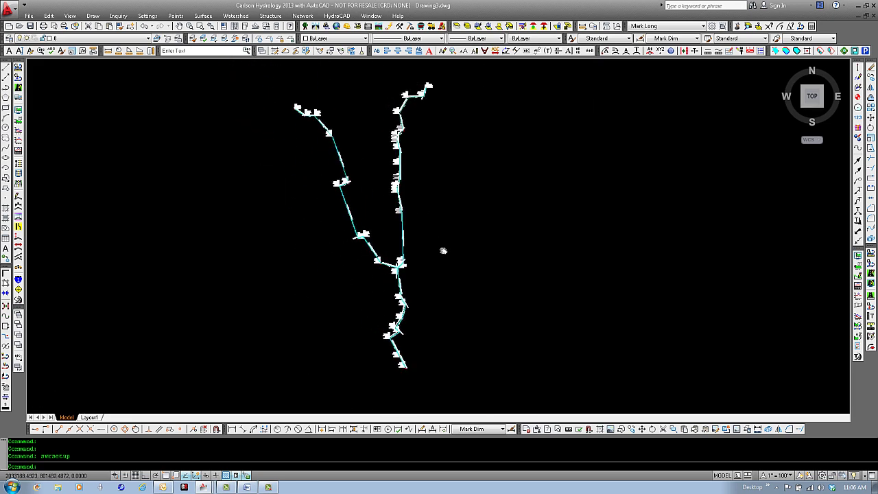
# Load the plan view label file CSW-STORM-FINAL.pvl from D:\Standard files and update the sewer network's plan view labels
pyautogui.click(305, 17)
pyautogui.moveTo(348, 28)
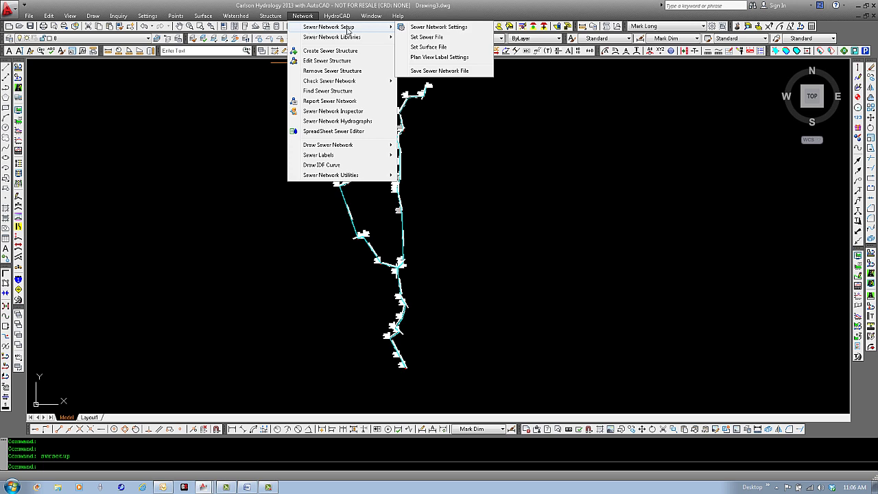
pyautogui.click(429, 58)
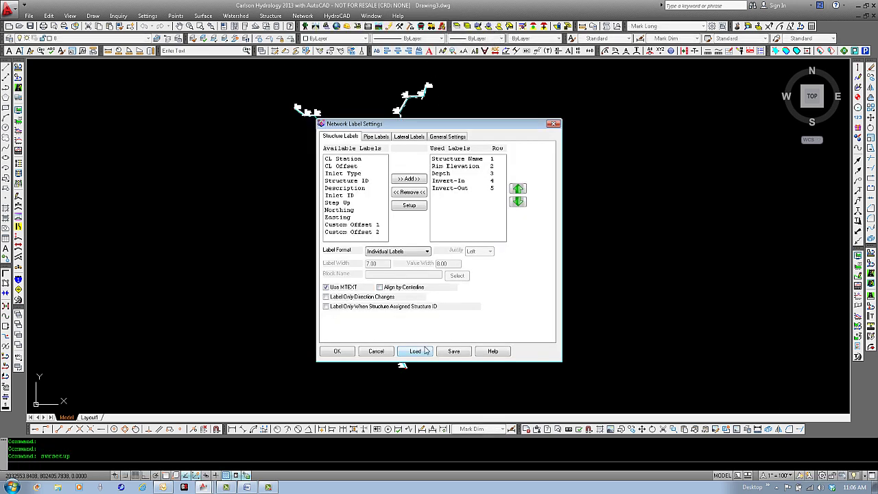
pyautogui.click(418, 352)
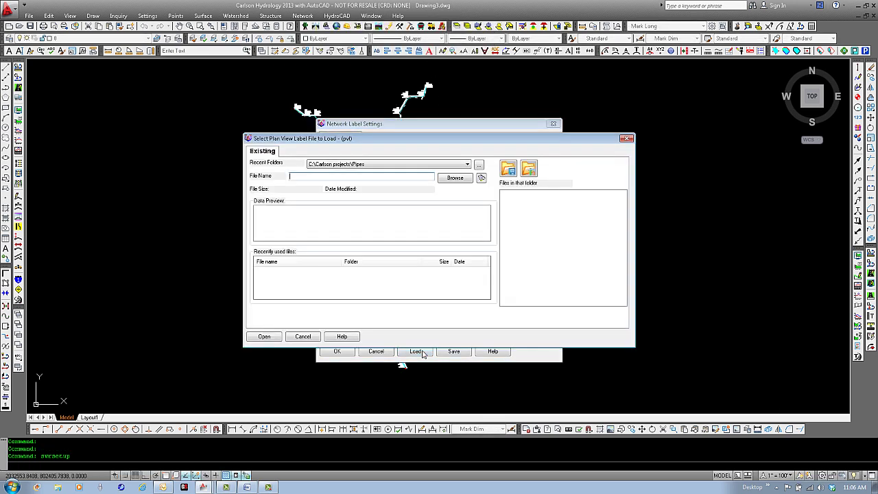
pyautogui.click(386, 165)
pyautogui.click(389, 195)
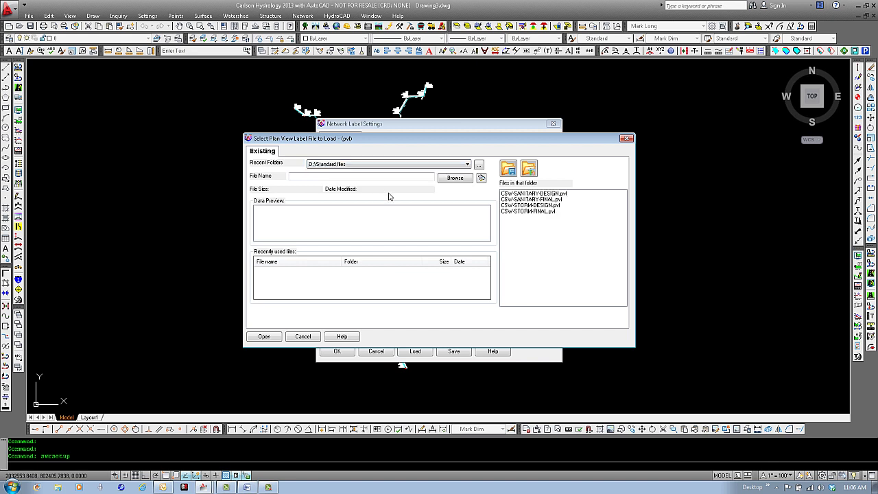
pyautogui.doubleClick(539, 213)
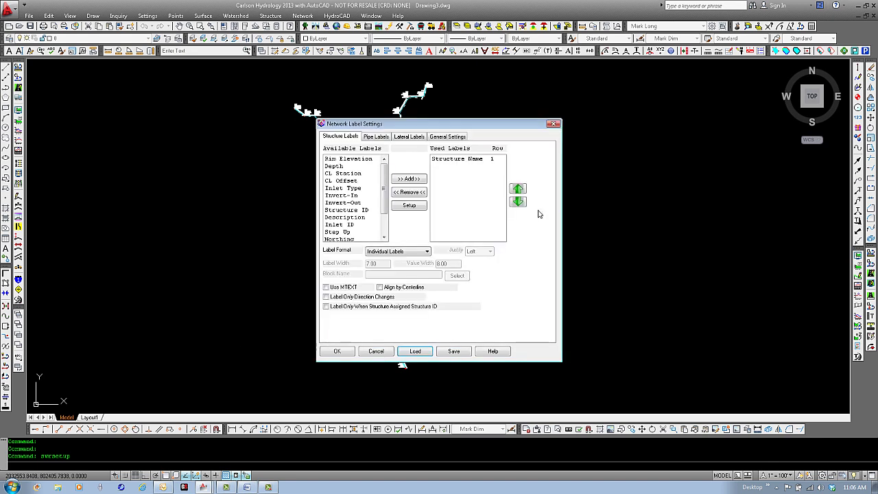
pyautogui.click(336, 352)
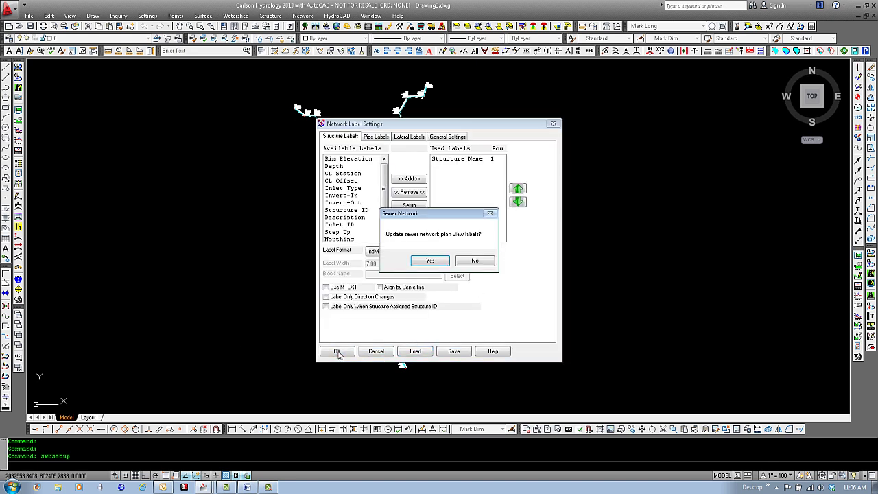
pyautogui.click(431, 261)
pyautogui.scroll(8, 427, 259)
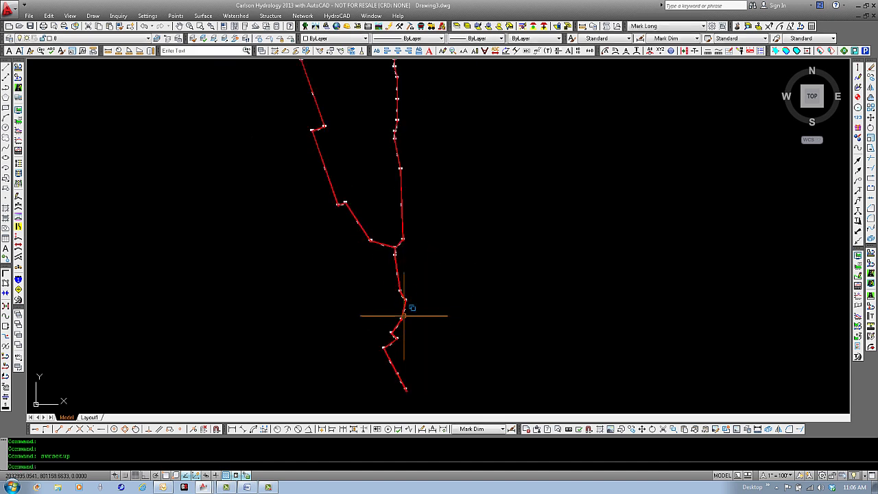
pyautogui.scroll(-4, 455, 249)
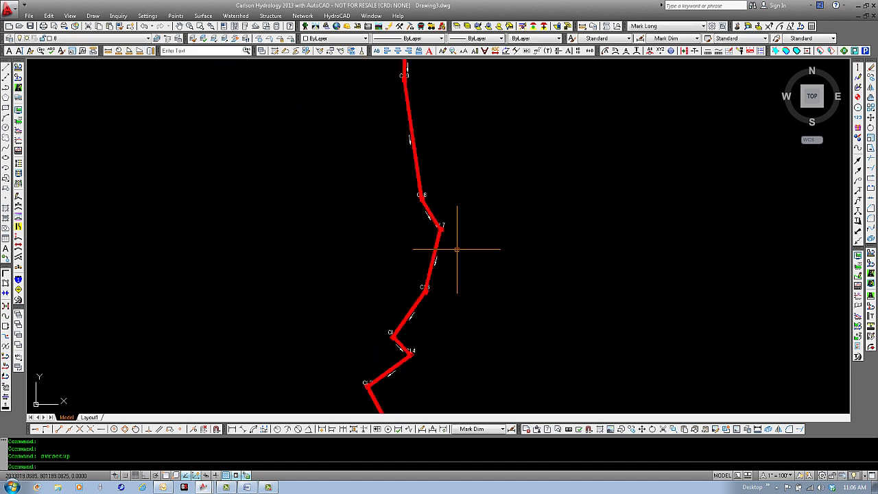
pyautogui.moveTo(446, 243)
pyautogui.mouseDown(button='middle')
pyautogui.moveTo(447, 341)
pyautogui.moveTo(422, 288)
pyautogui.mouseUp(button='middle')
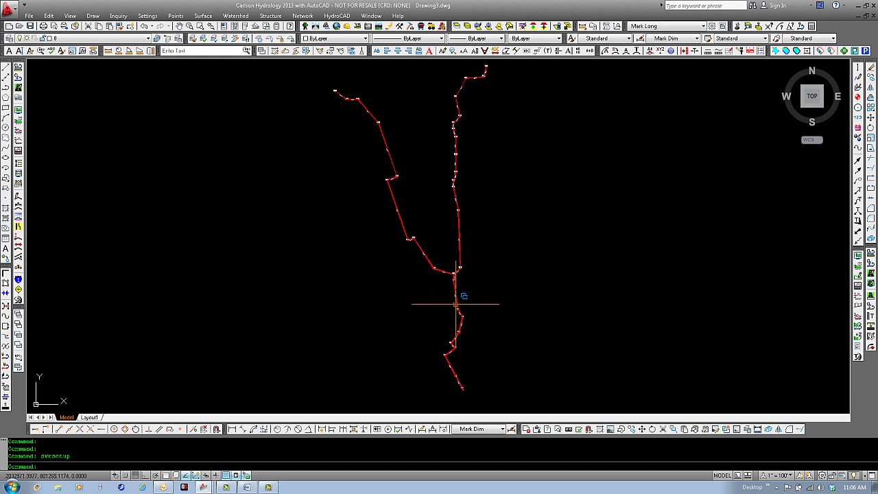